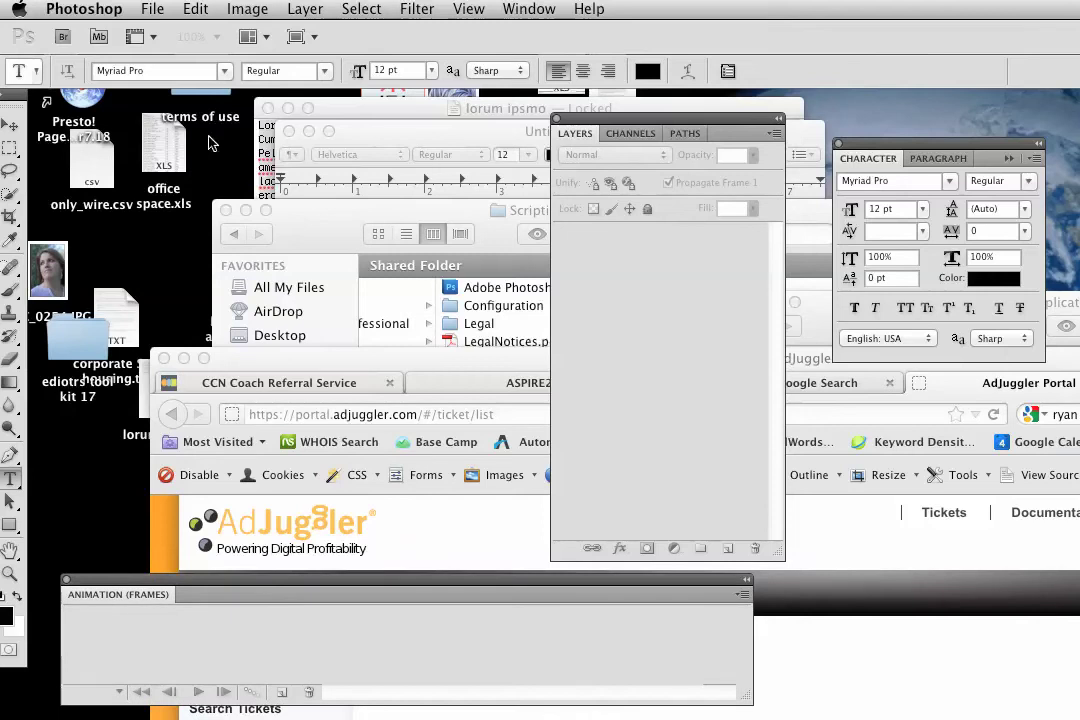
Step: Create a transparent 300 × 250 pixel document at 72 pixels/inch, named with a first name followed by "test banner 300x250"
{"action": "left_click", "coordinate": [151, 12]}
{"action": "left_click", "coordinate": [160, 34]}
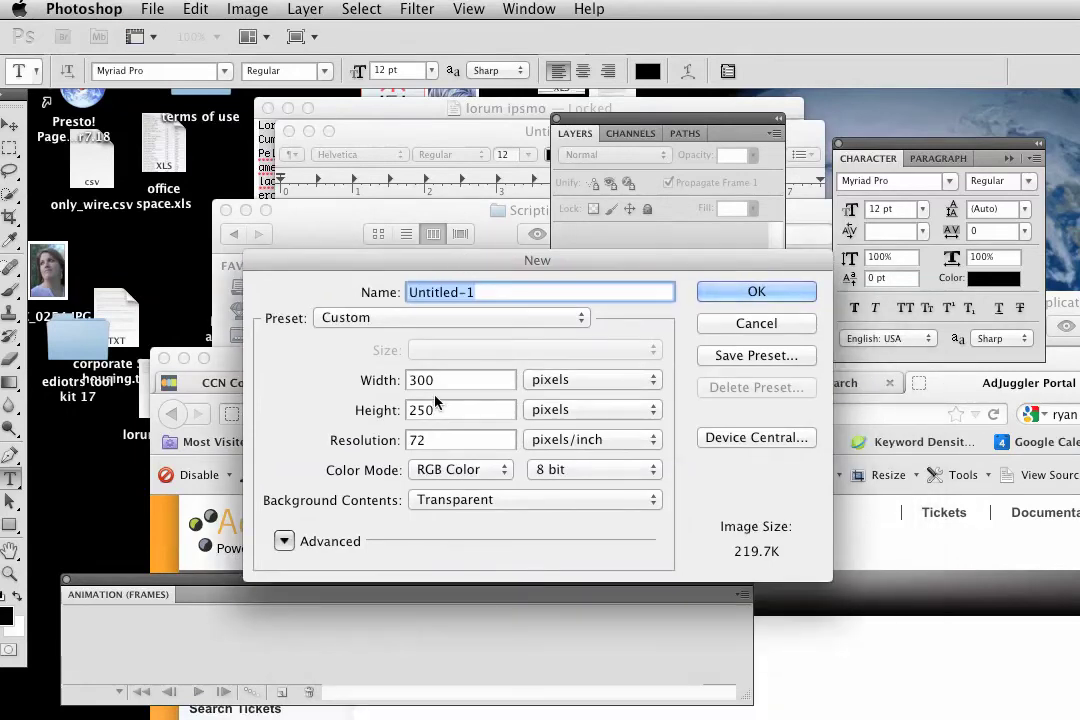
{"action": "left_click", "coordinate": [407, 440]}
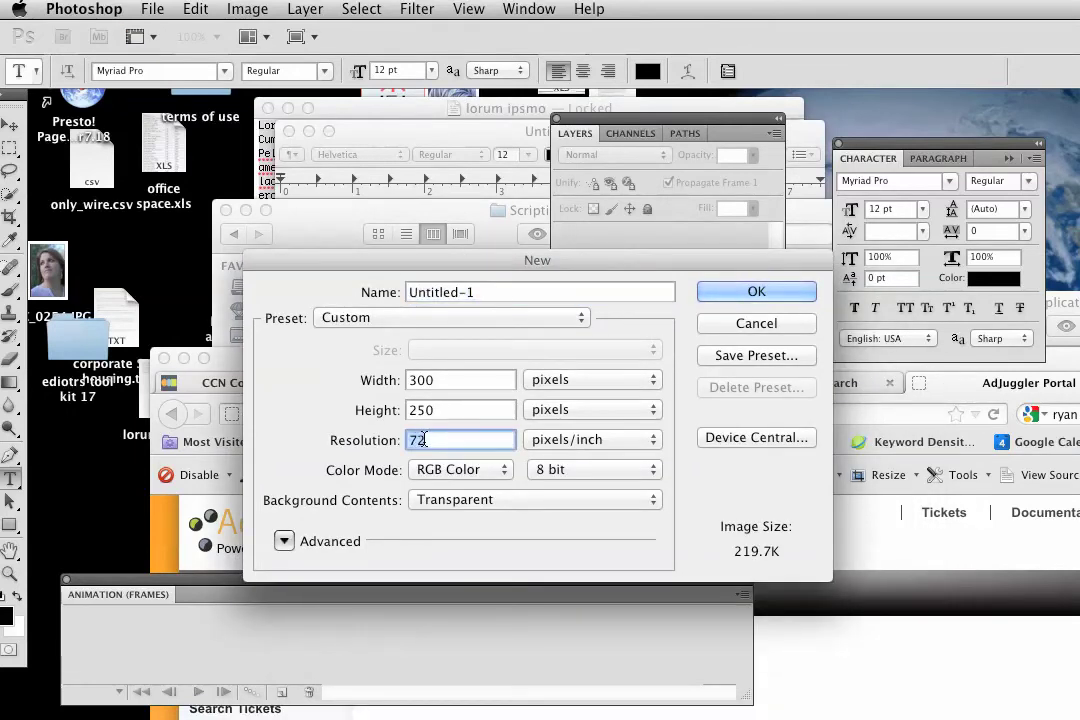
{"action": "left_click", "coordinate": [484, 441]}
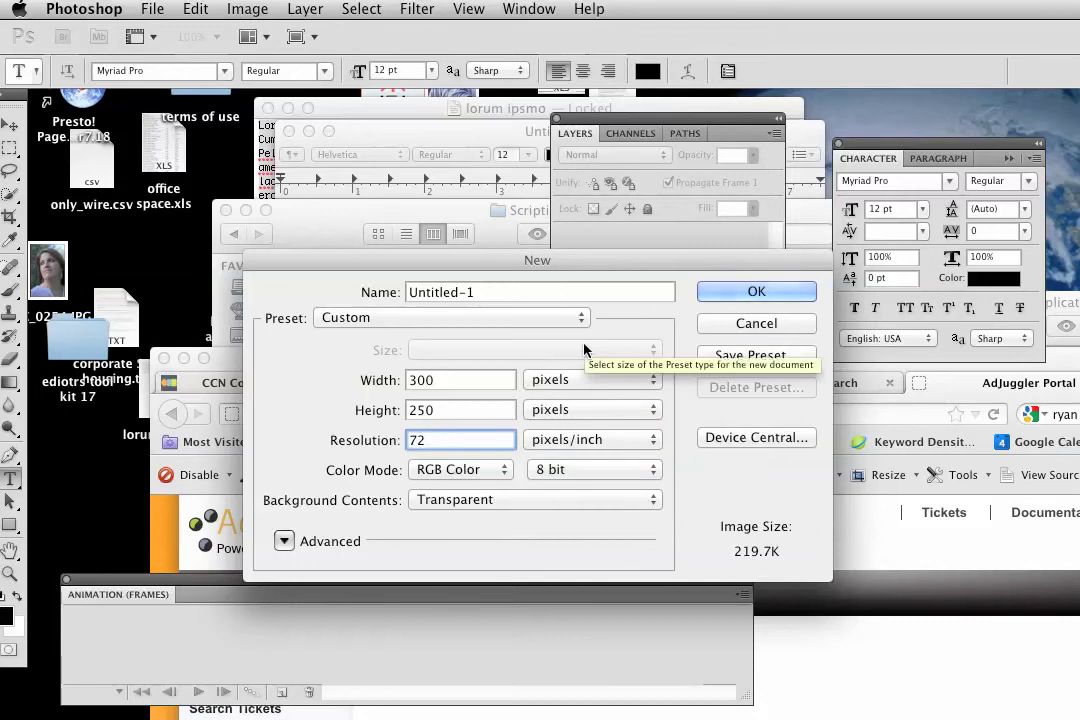
{"action": "double_click", "coordinate": [506, 297]}
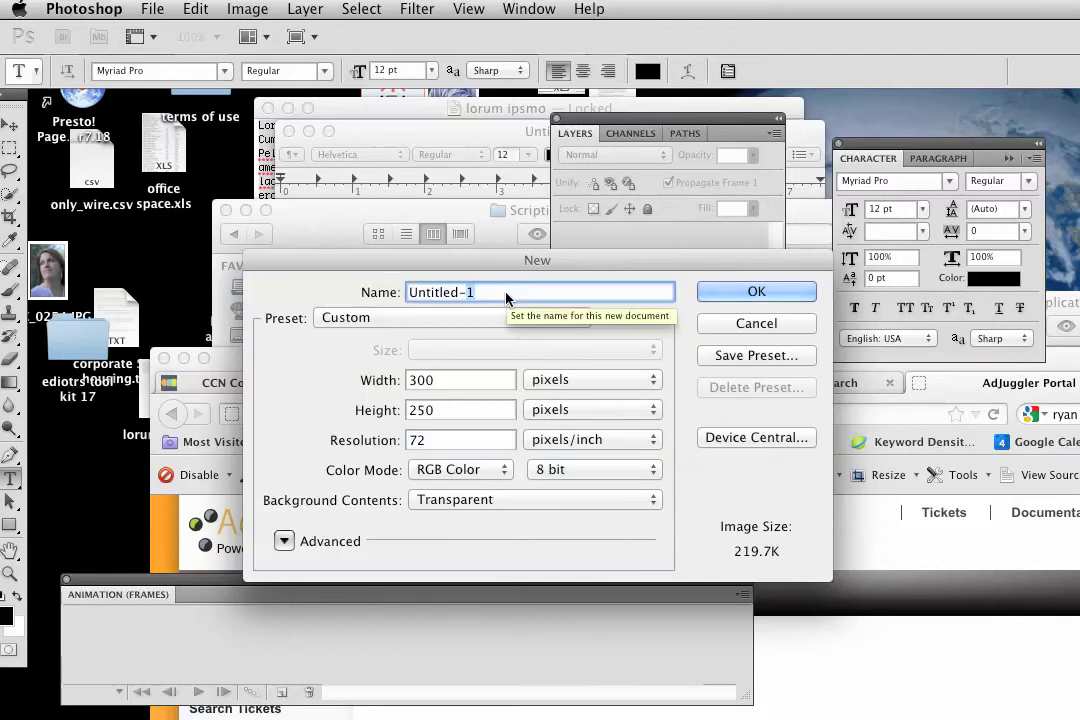
{"action": "type", "text": "ryan test banner"}
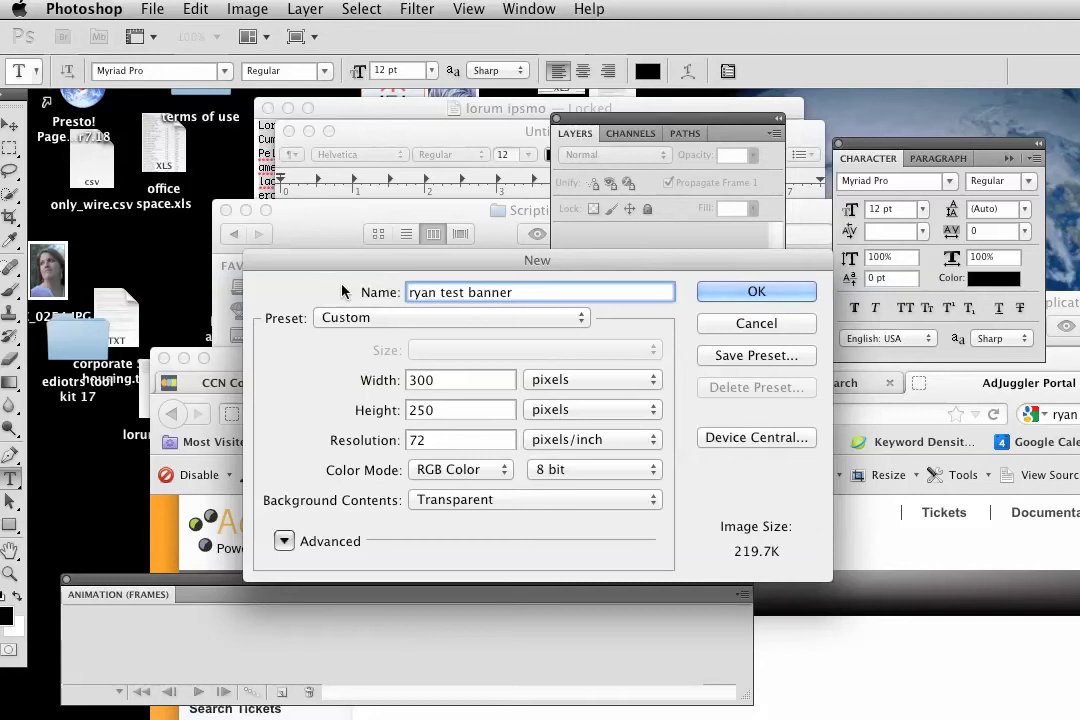
{"action": "type", "text": " 300x250"}
{"action": "key", "text": "Return"}
{"action": "left_click_drag", "start_coordinate": [207, 104], "coordinate": [365, 181]}
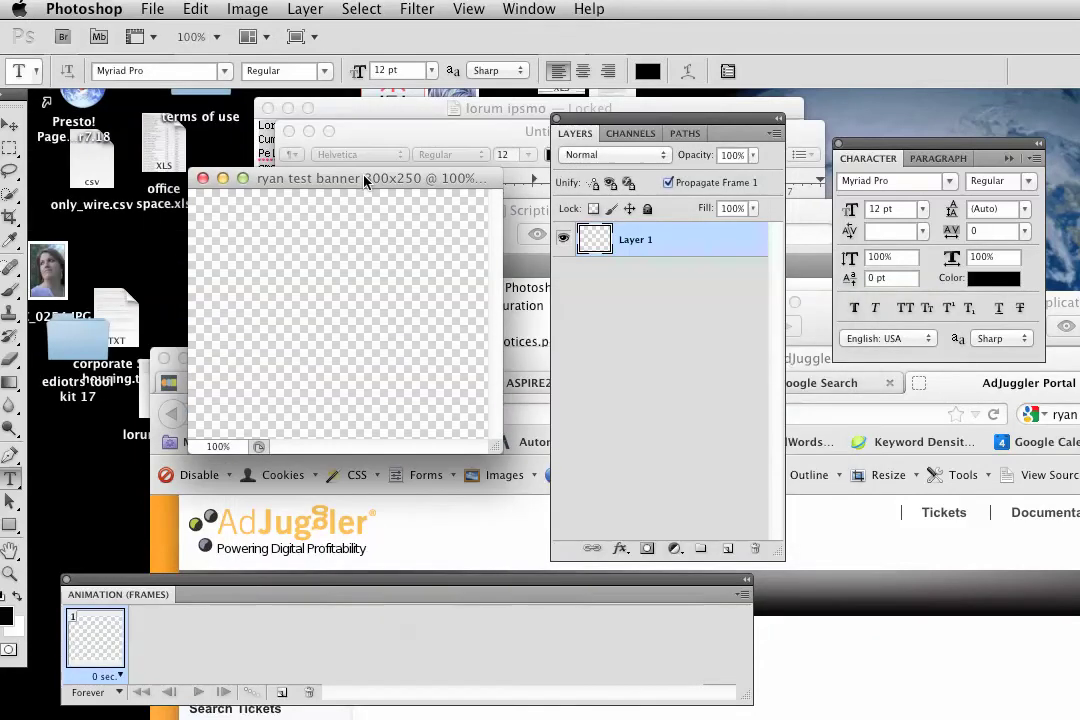
Step: Add the text "THIS IS LAYER #1" near the middle of the canvas and set its font size to 30 pt
{"action": "left_click", "coordinate": [258, 317]}
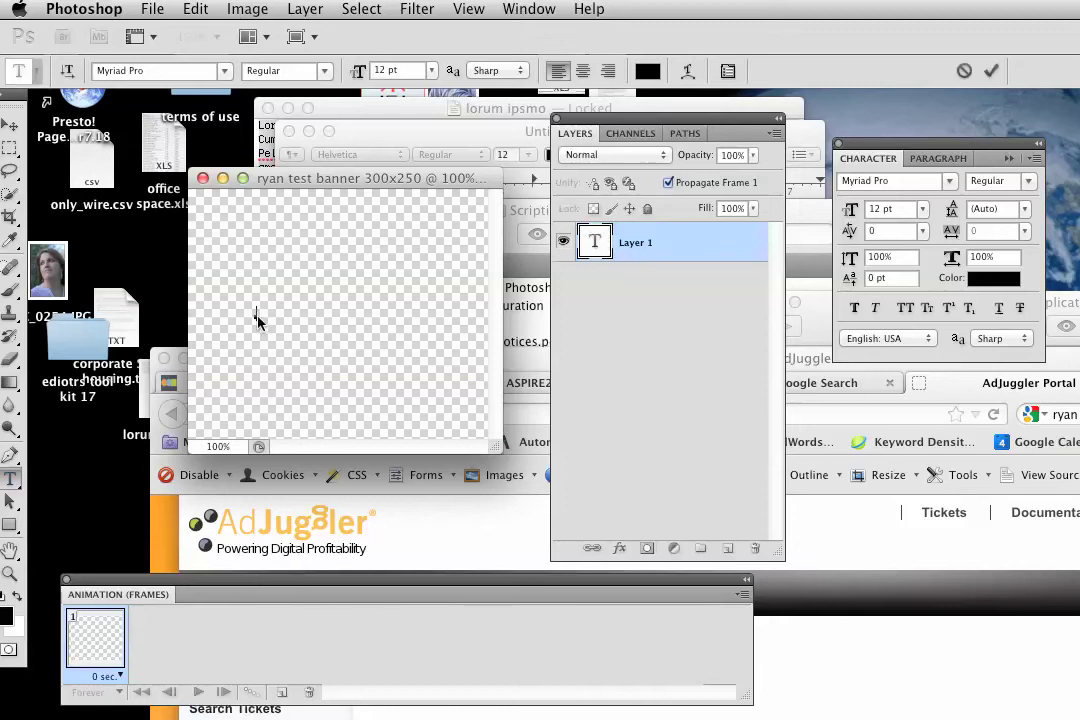
{"action": "type", "text": "THIS IS LAYER #1"}
{"action": "left_click_drag", "start_coordinate": [341, 314], "coordinate": [237, 313]}
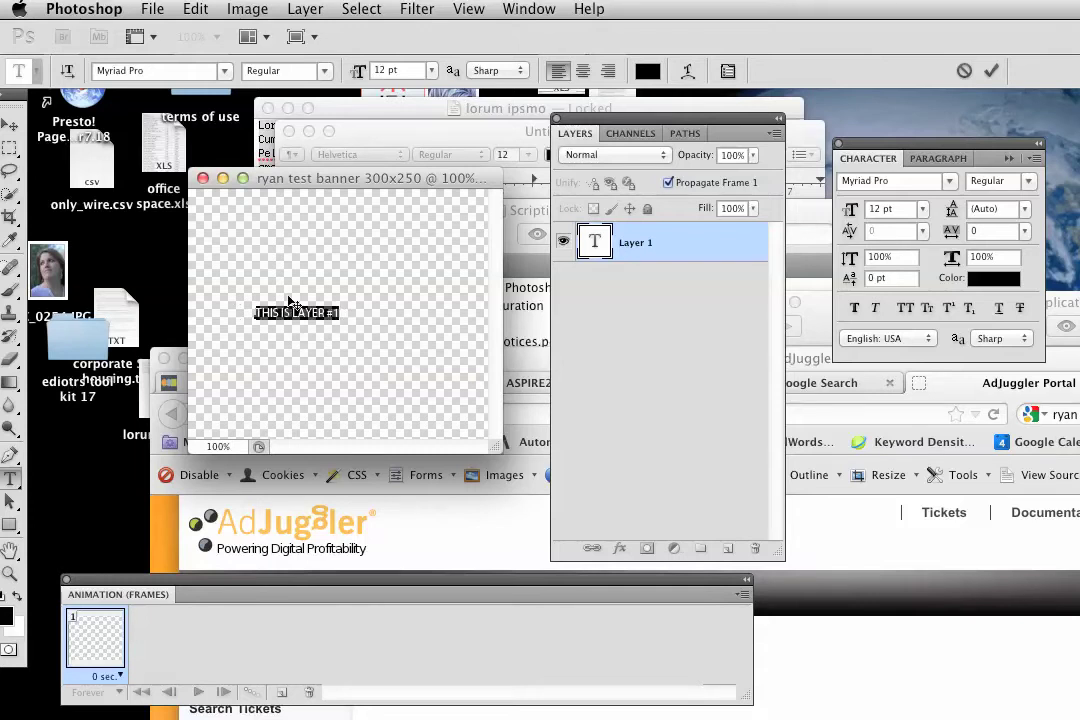
{"action": "left_click", "coordinate": [457, 10]}
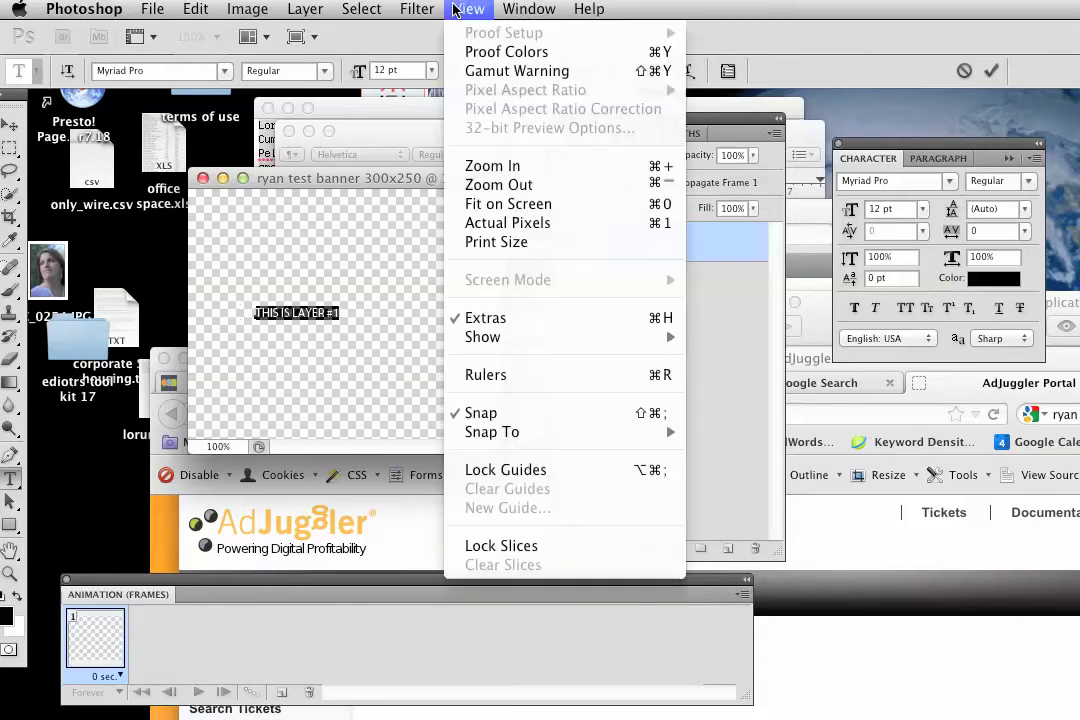
{"action": "mouse_move", "coordinate": [528, 10]}
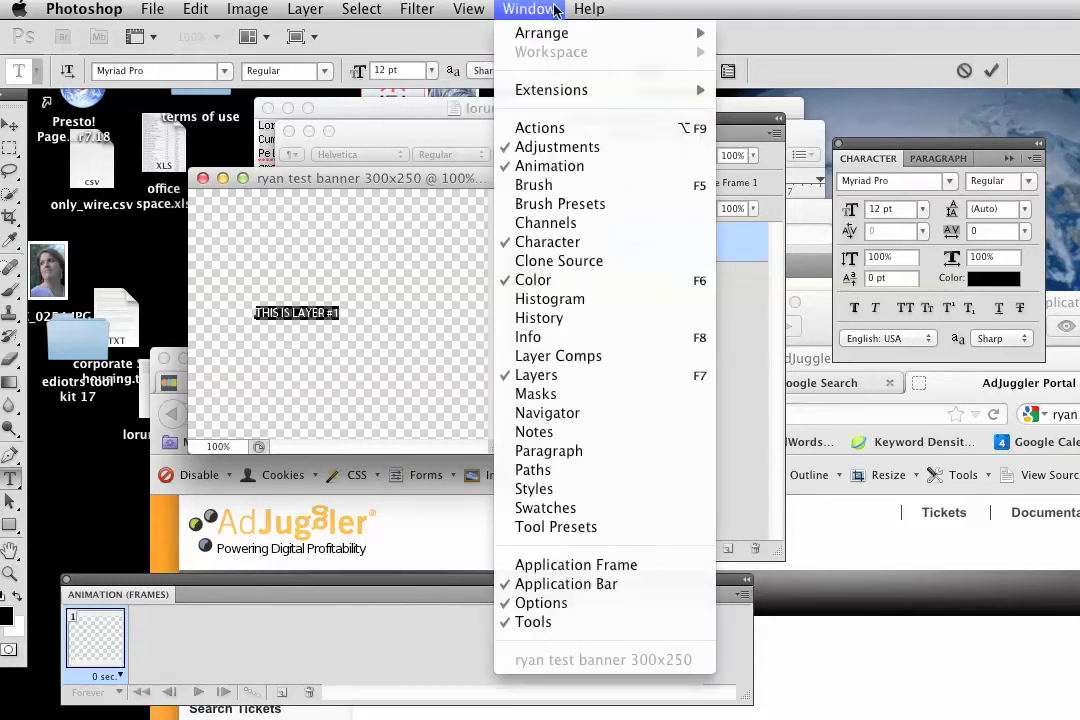
{"action": "left_click", "coordinate": [548, 242]}
{"action": "left_click", "coordinate": [922, 209]}
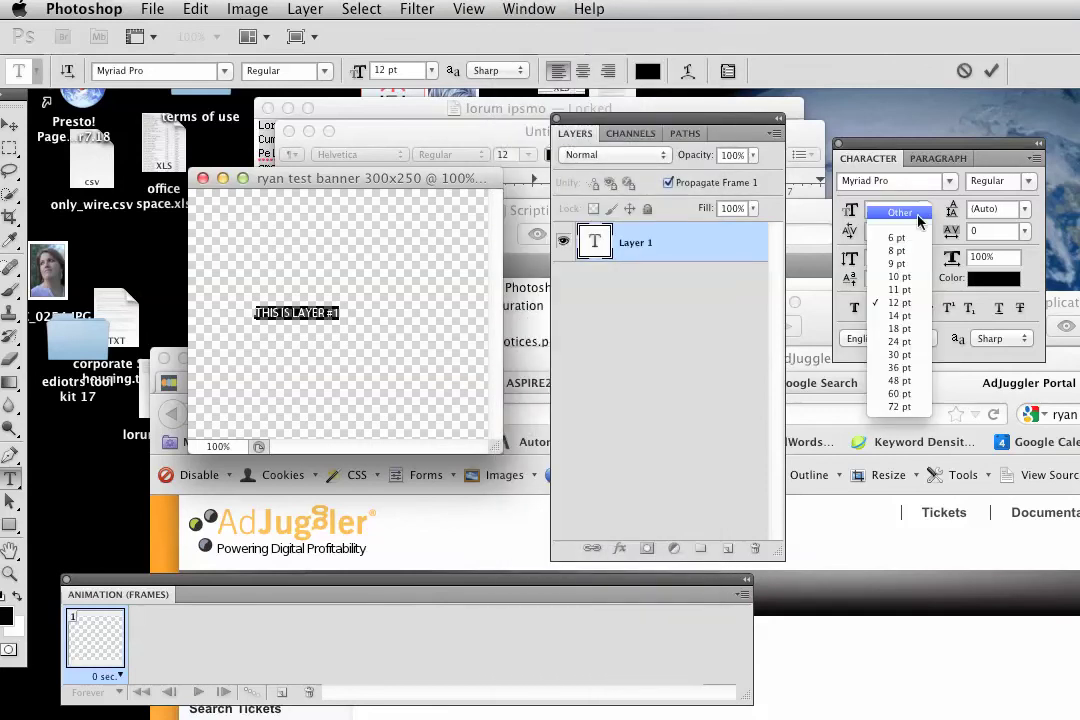
{"action": "left_click", "coordinate": [898, 355]}
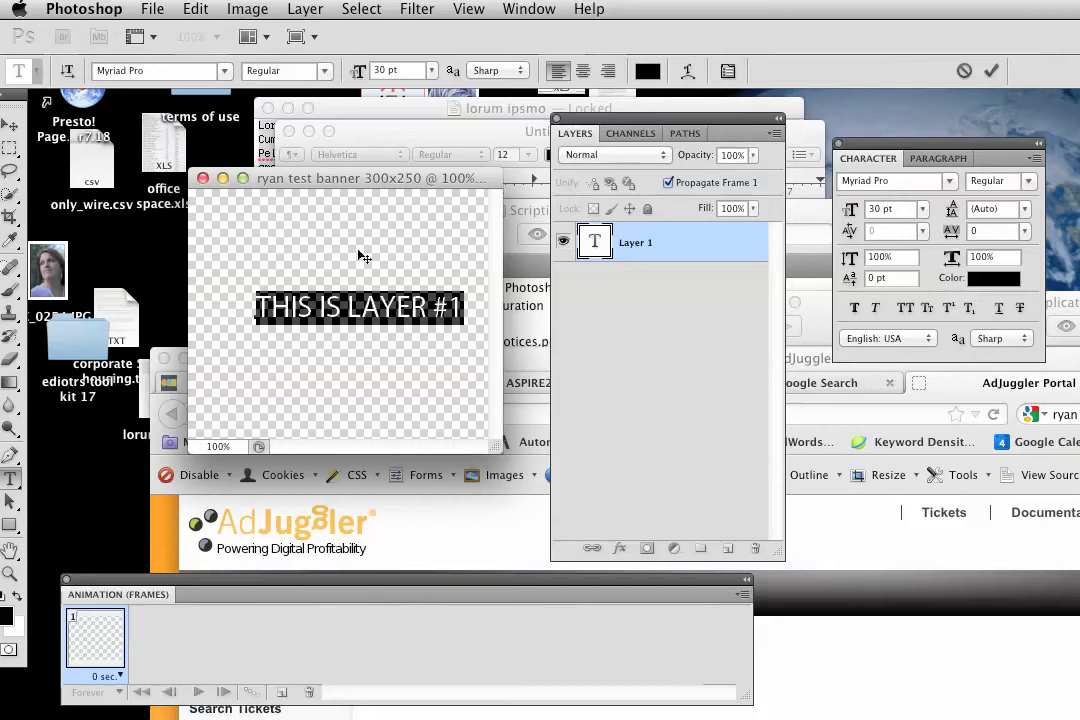
{"action": "left_click", "coordinate": [347, 306]}
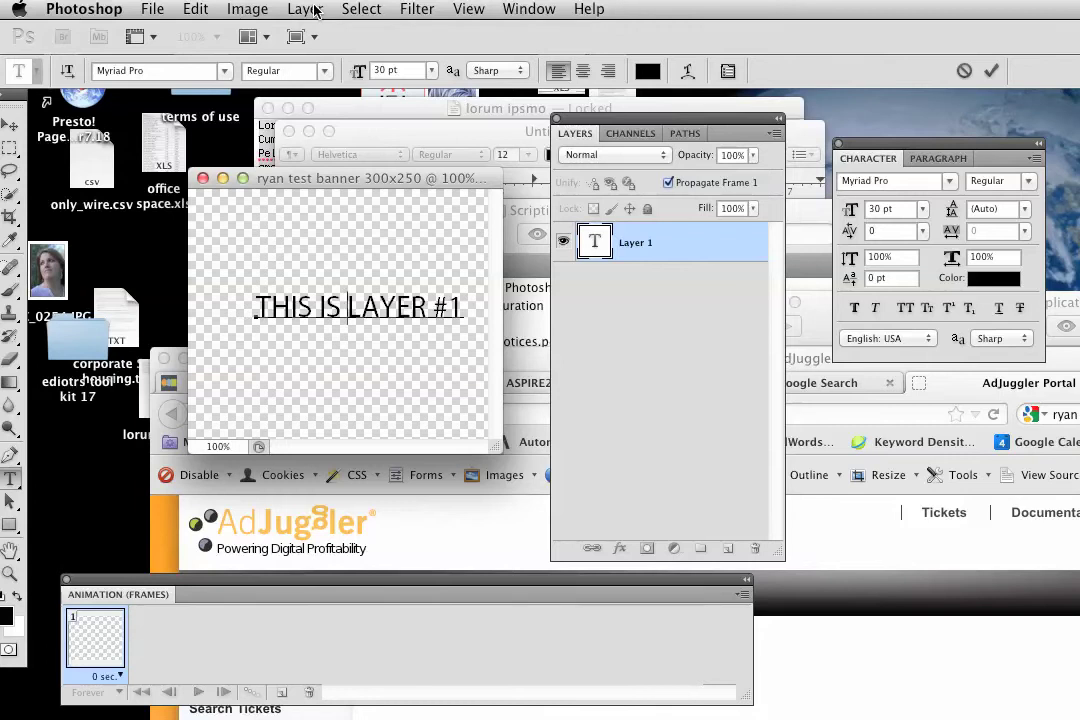
Step: Create a new layer named "Layer 2" above the existing text layer
{"action": "left_click", "coordinate": [308, 9]}
{"action": "mouse_move", "coordinate": [310, 34]}
{"action": "left_click", "coordinate": [597, 42]}
{"action": "type", "text": "Layer 2"}
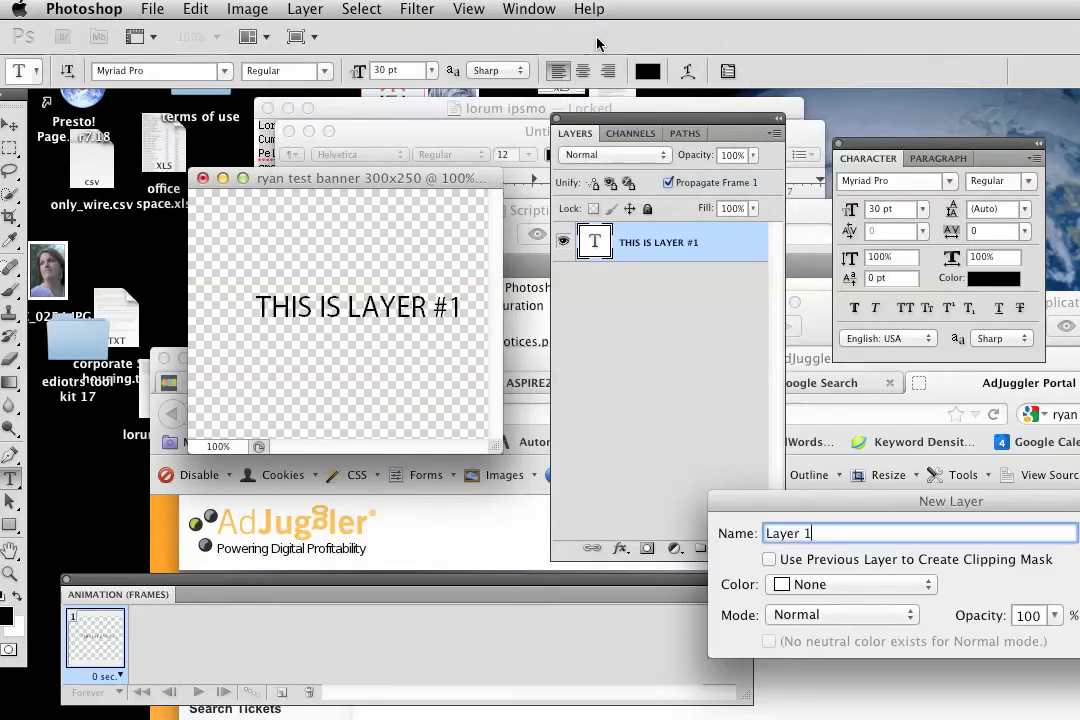
{"action": "key", "text": "Return"}
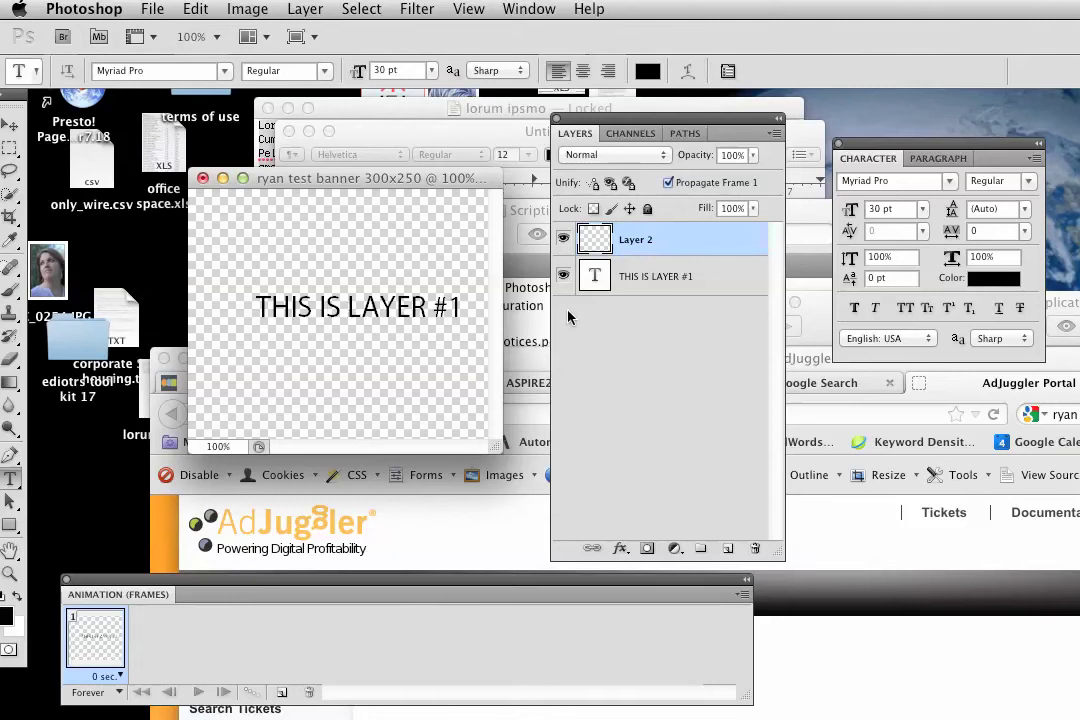
Step: Hide the "THIS IS LAYER #1" layer and add the text "THIS IS LAYER #2" on Layer 2 in the upper part of the canvas
{"action": "left_click", "coordinate": [565, 279]}
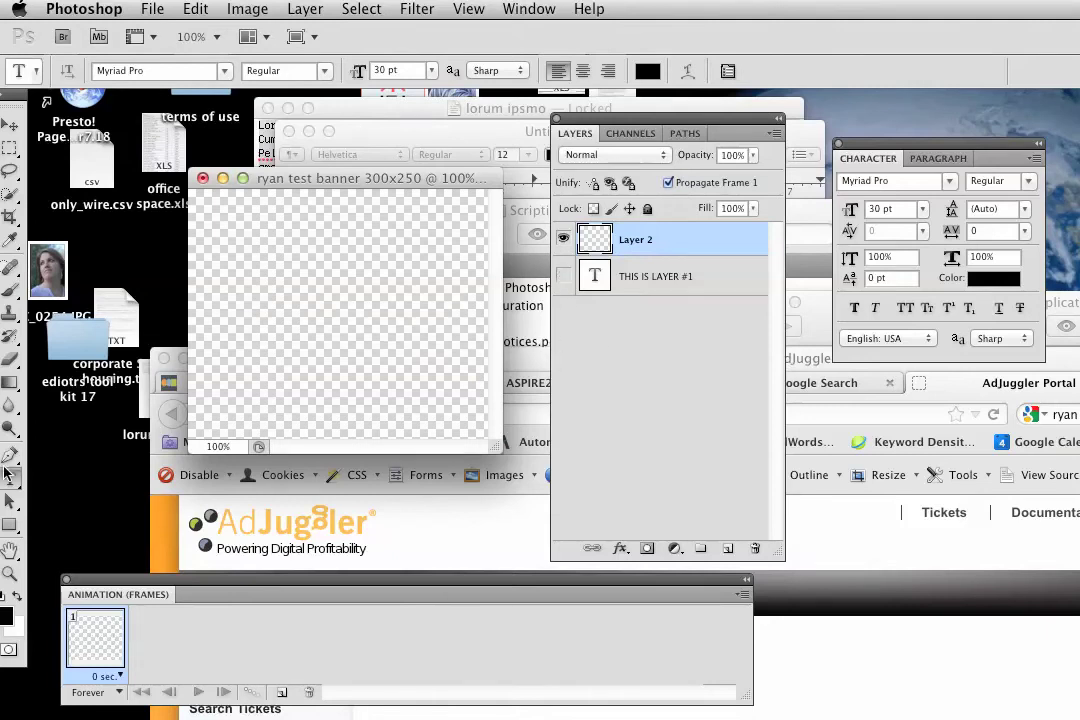
{"action": "left_click", "coordinate": [203, 247]}
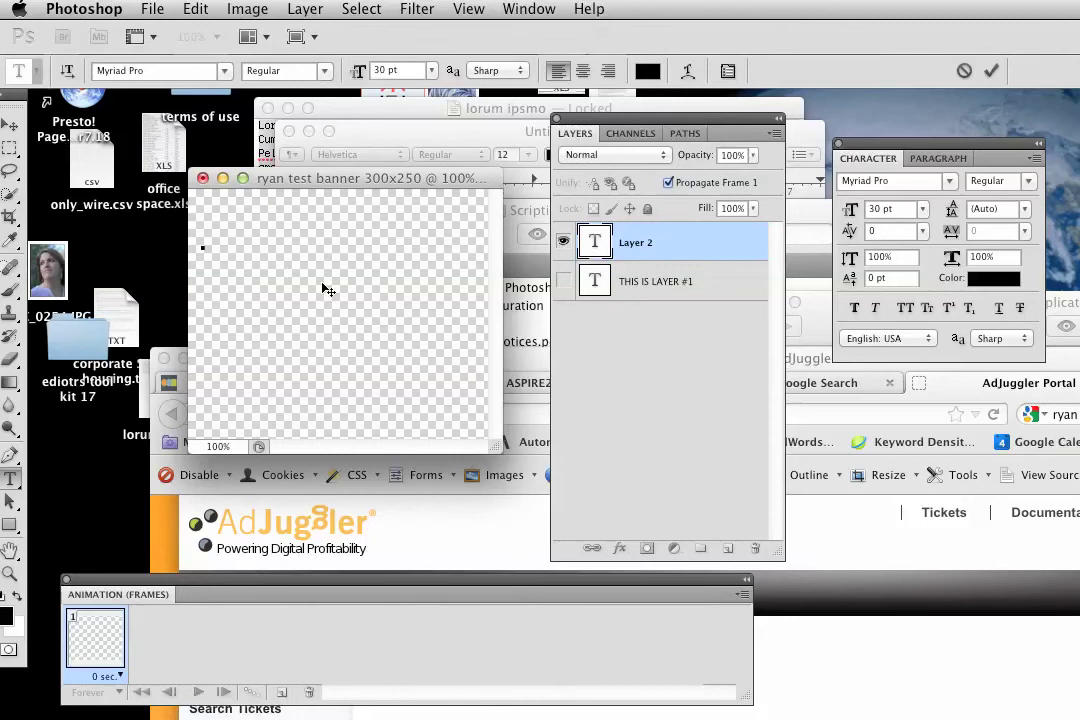
{"action": "type", "text": "THIS IS "}
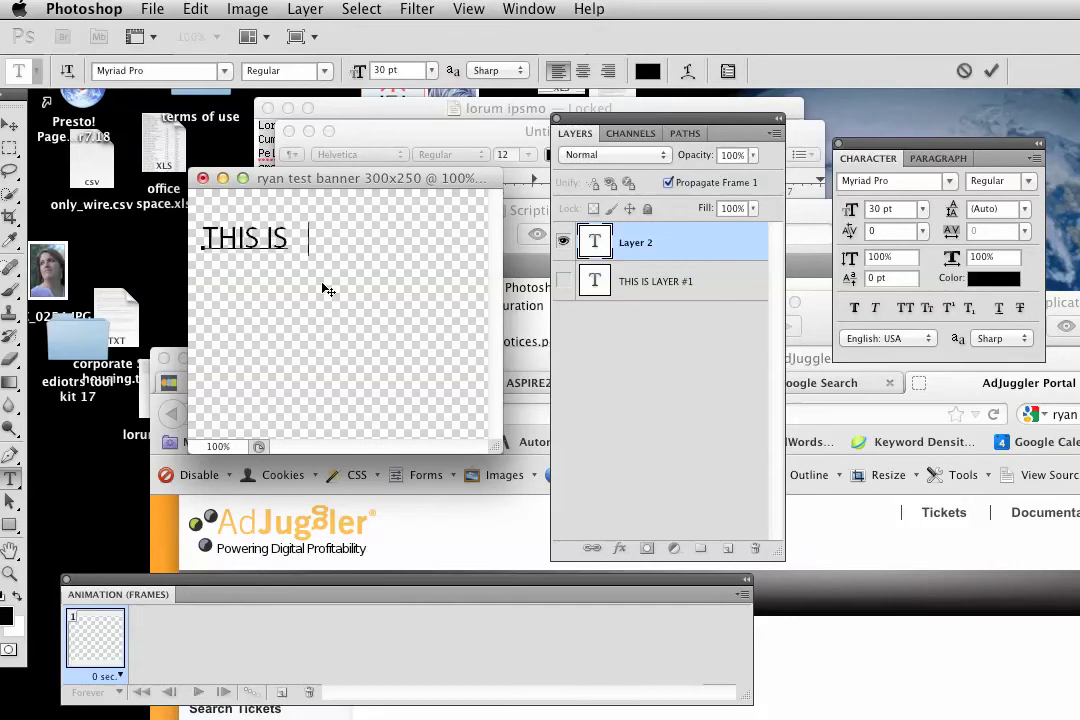
{"action": "type", "text": "LAYER #2"}
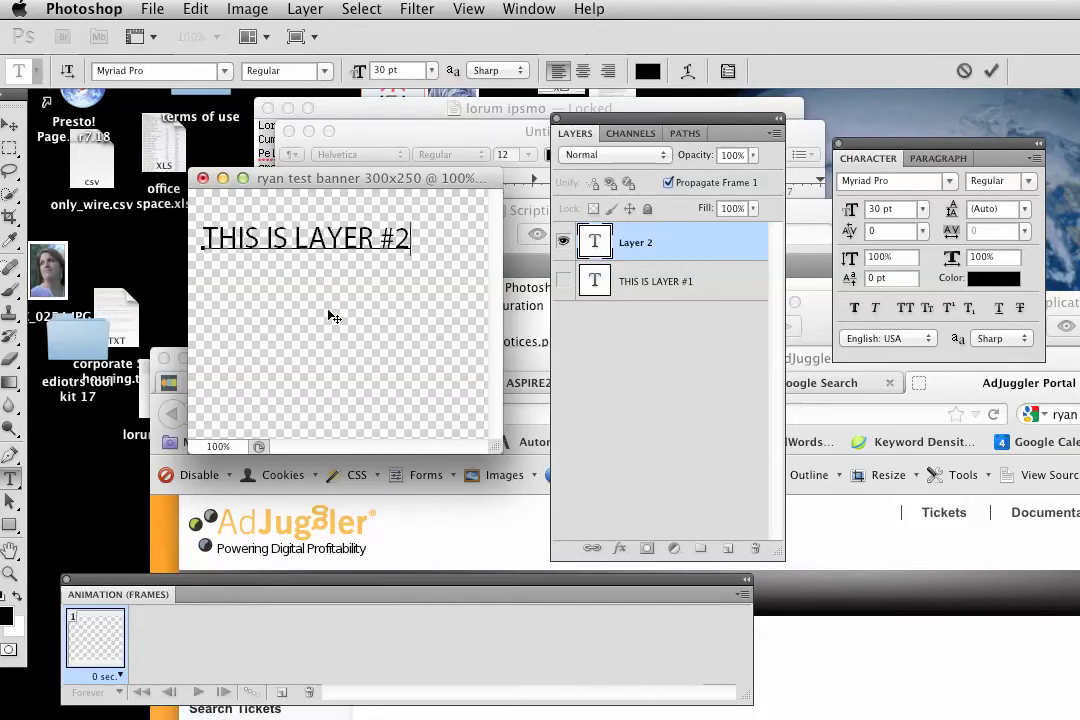
{"action": "left_click", "coordinate": [563, 281]}
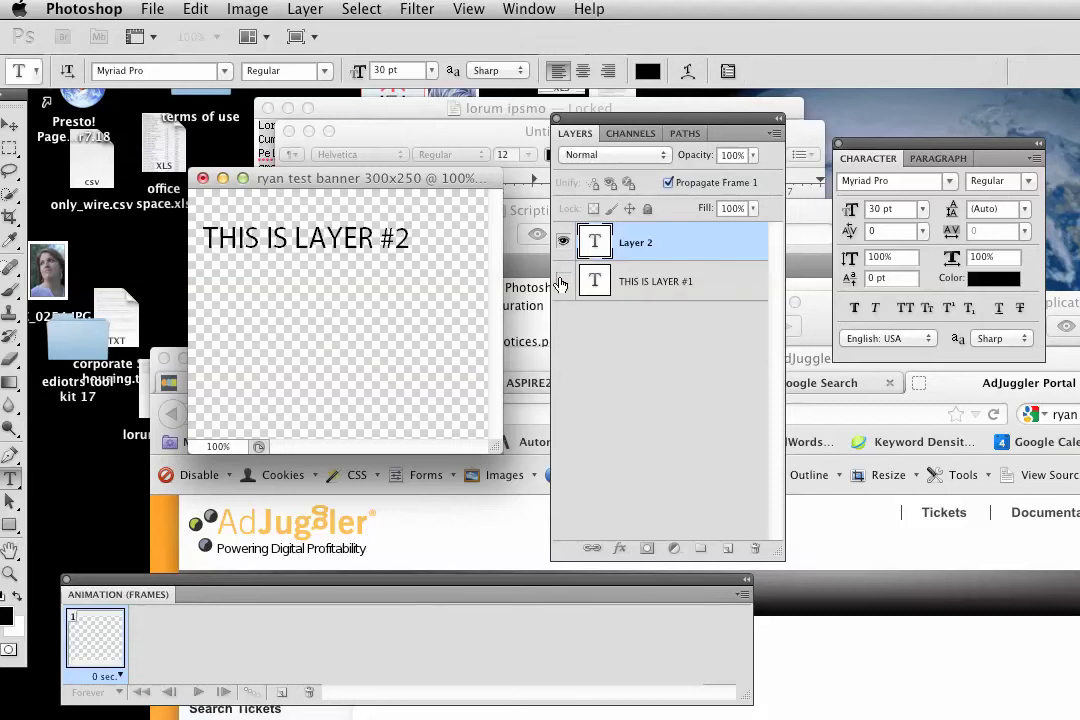
Step: Alternate the visibility of the two text layers to view each one alone, ending with only Layer 2 shown
{"action": "left_click", "coordinate": [563, 281]}
{"action": "left_click", "coordinate": [565, 245]}
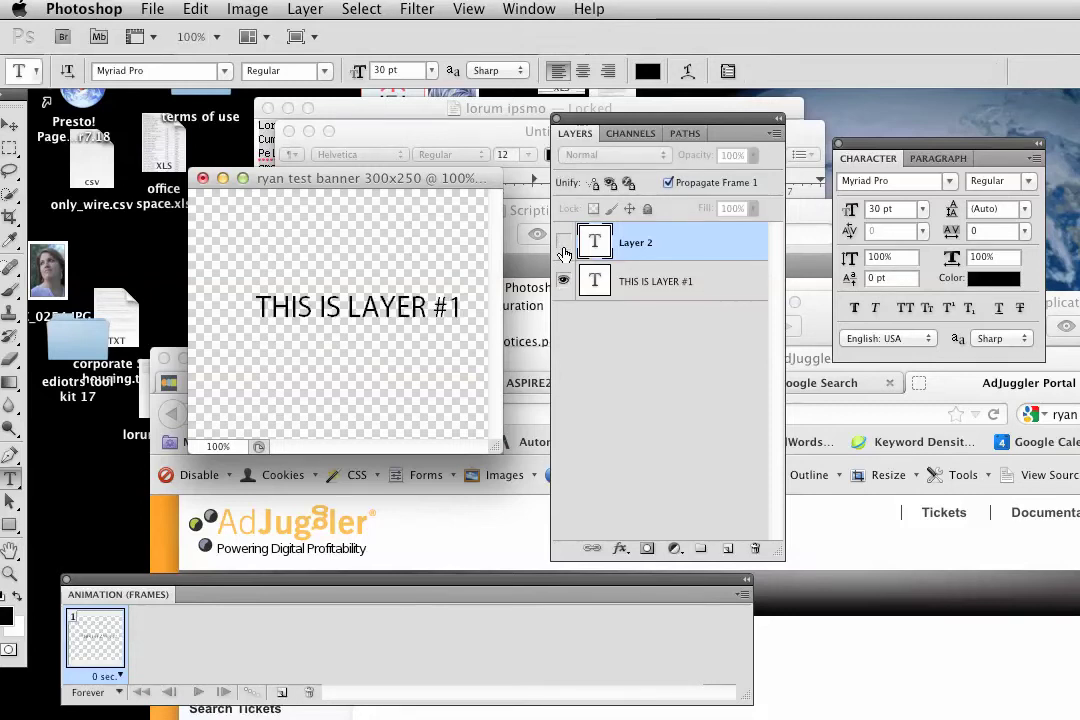
{"action": "left_click", "coordinate": [563, 283]}
{"action": "left_click", "coordinate": [563, 243]}
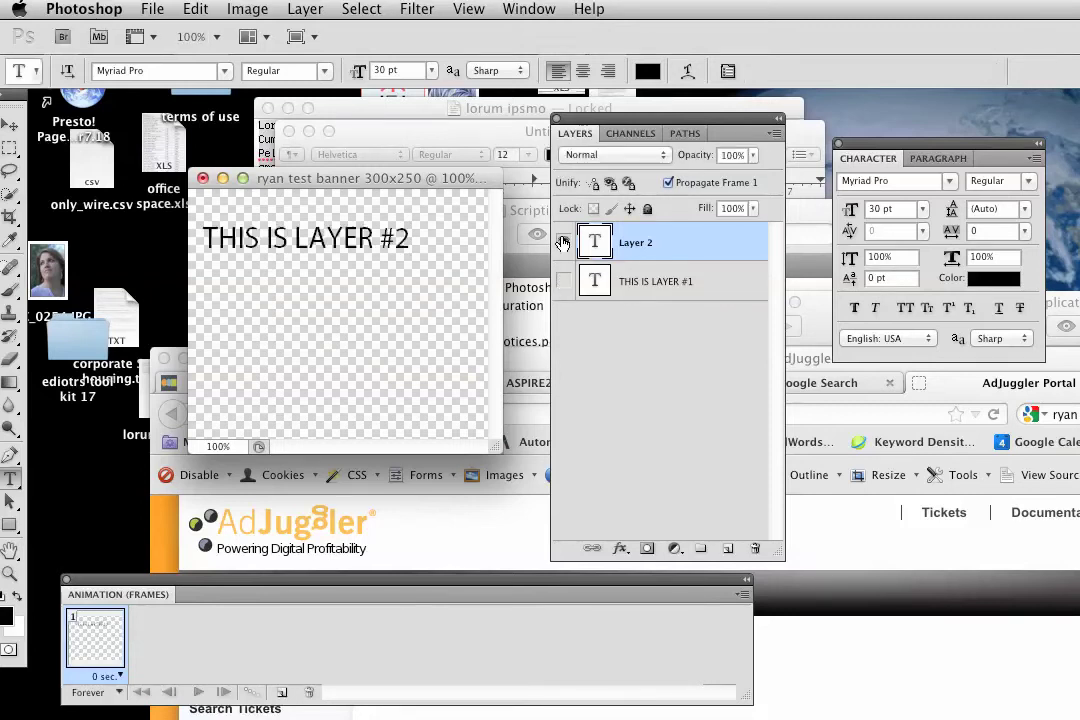
{"action": "left_click", "coordinate": [563, 244]}
{"action": "left_click", "coordinate": [564, 281]}
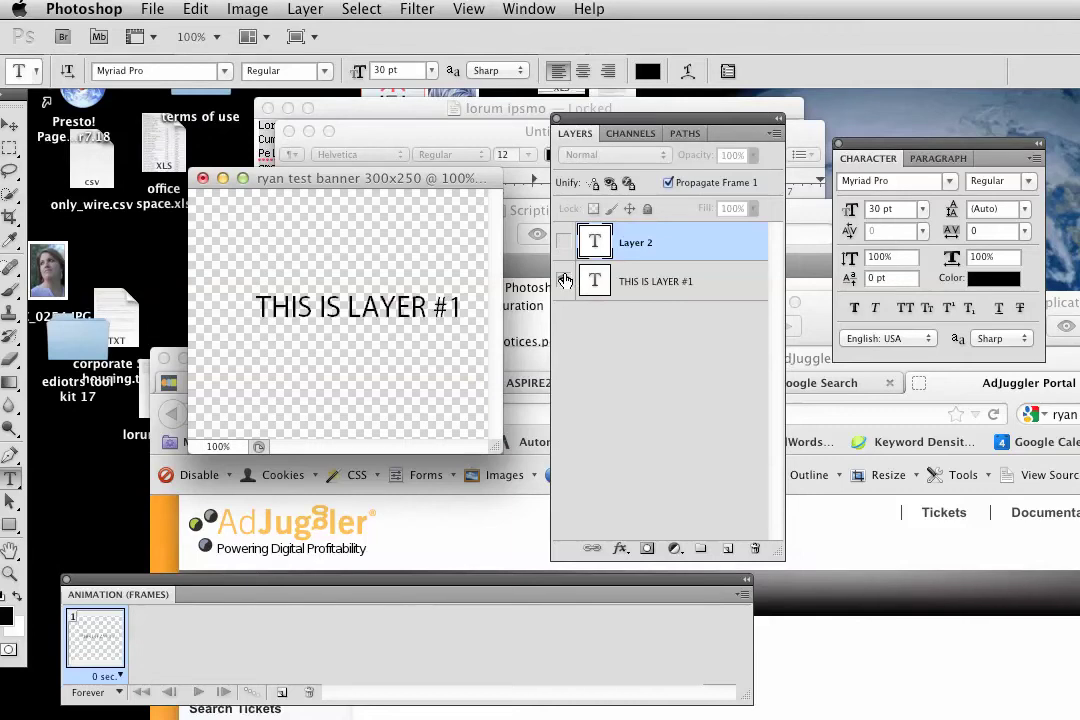
{"action": "left_click", "coordinate": [563, 243]}
{"action": "left_click", "coordinate": [564, 283]}
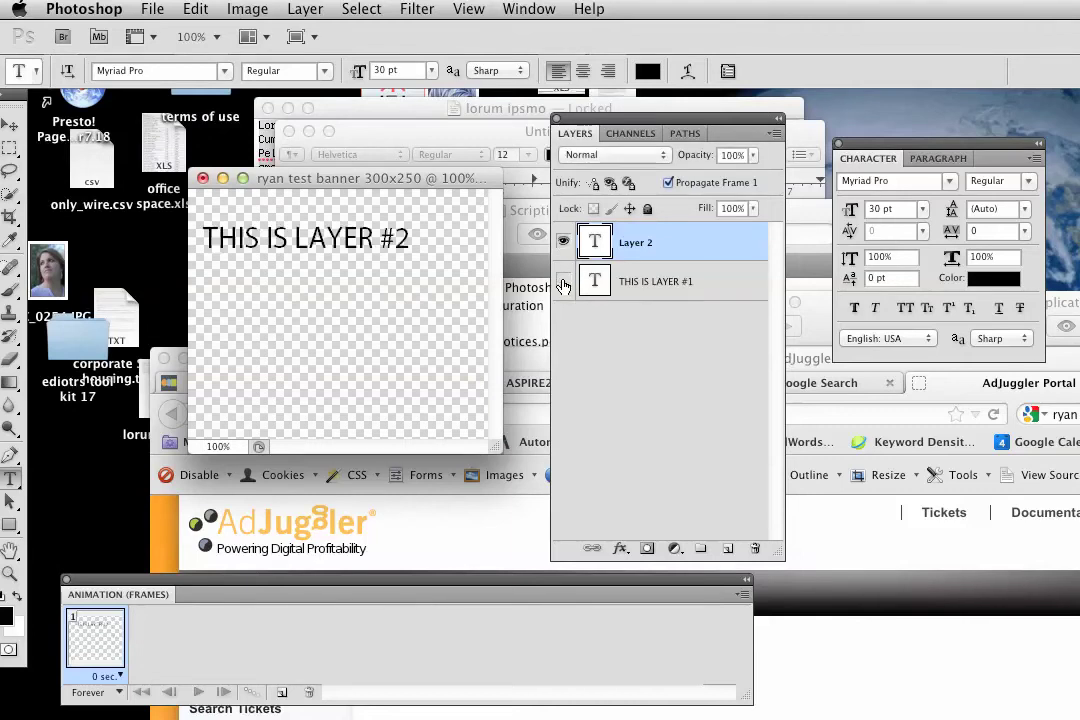
Step: Make only the "THIS IS LAYER #1" layer visible in the first animation frame and set the frame's delay to 1 second
{"action": "left_click", "coordinate": [563, 283]}
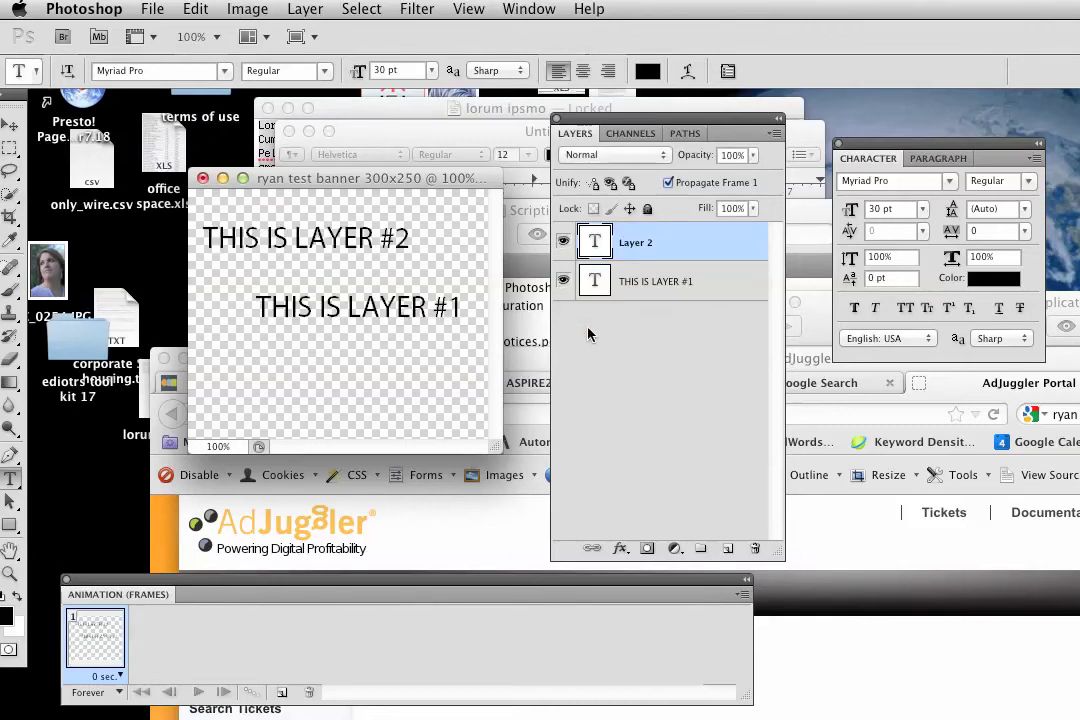
{"action": "left_click", "coordinate": [520, 10]}
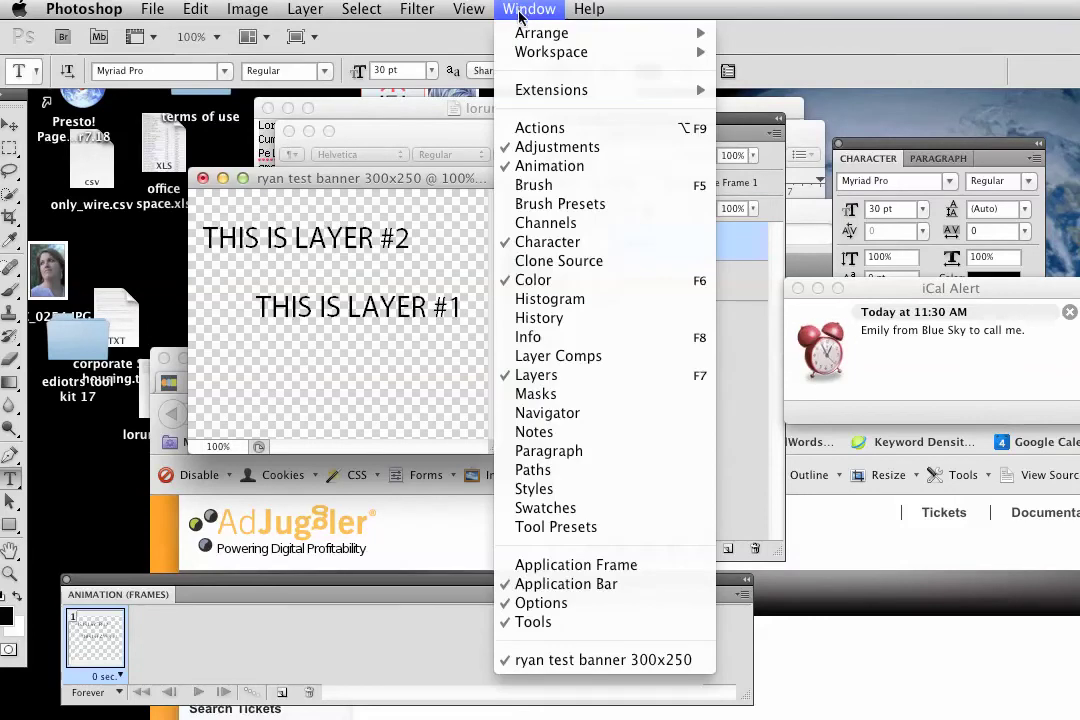
{"action": "left_click", "coordinate": [520, 10]}
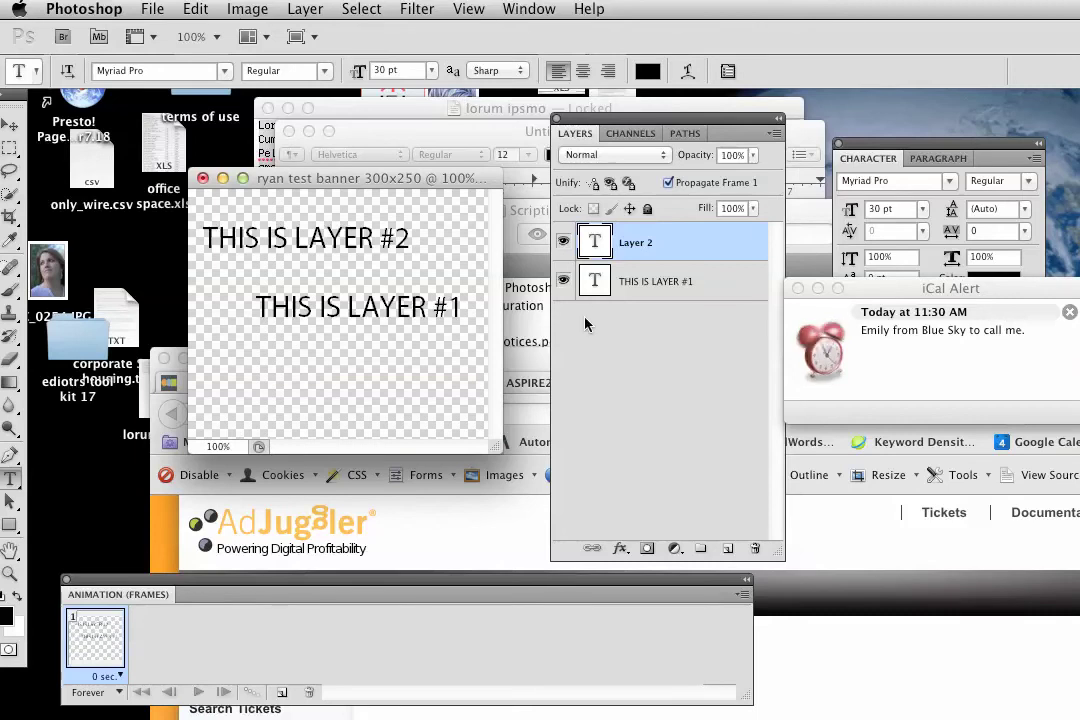
{"action": "left_click", "coordinate": [563, 242]}
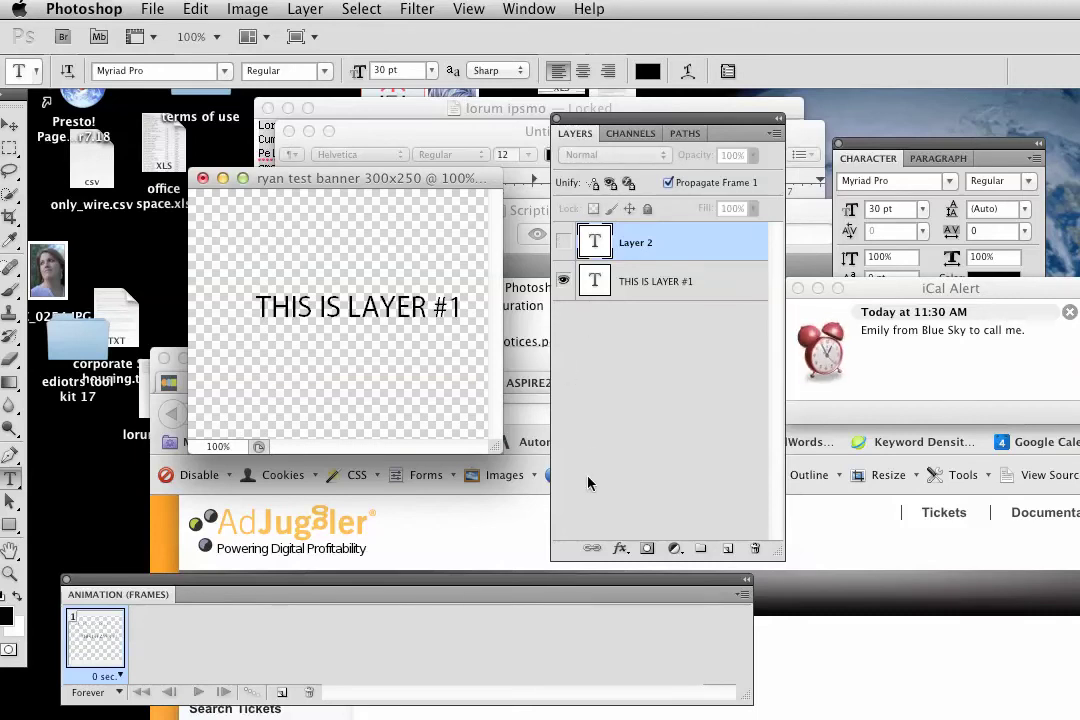
{"action": "left_click", "coordinate": [122, 678]}
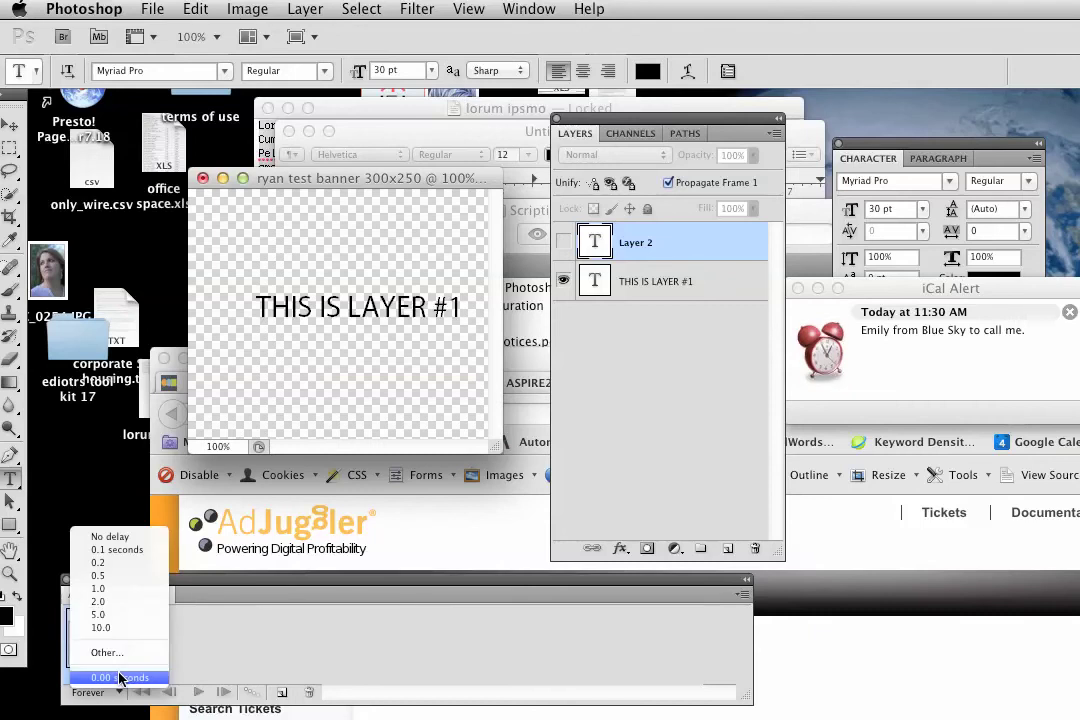
{"action": "left_click", "coordinate": [99, 588]}
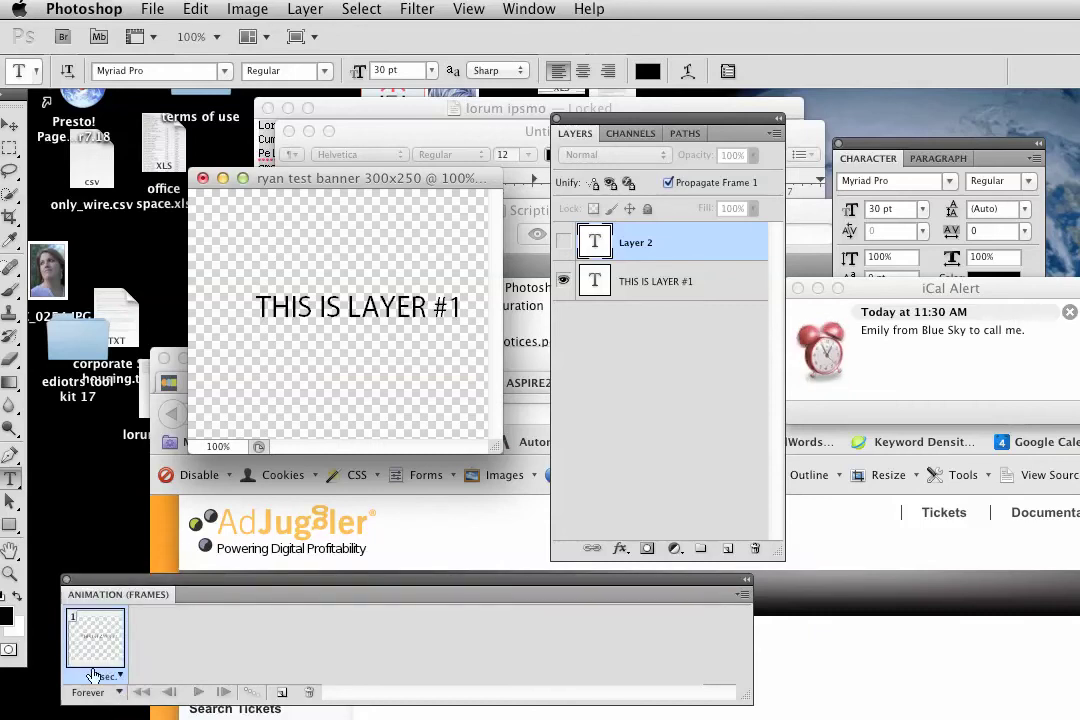
Step: Add a second animation frame that shows only Layer 2 with a 2-second delay, and play the animation
{"action": "left_click", "coordinate": [281, 693]}
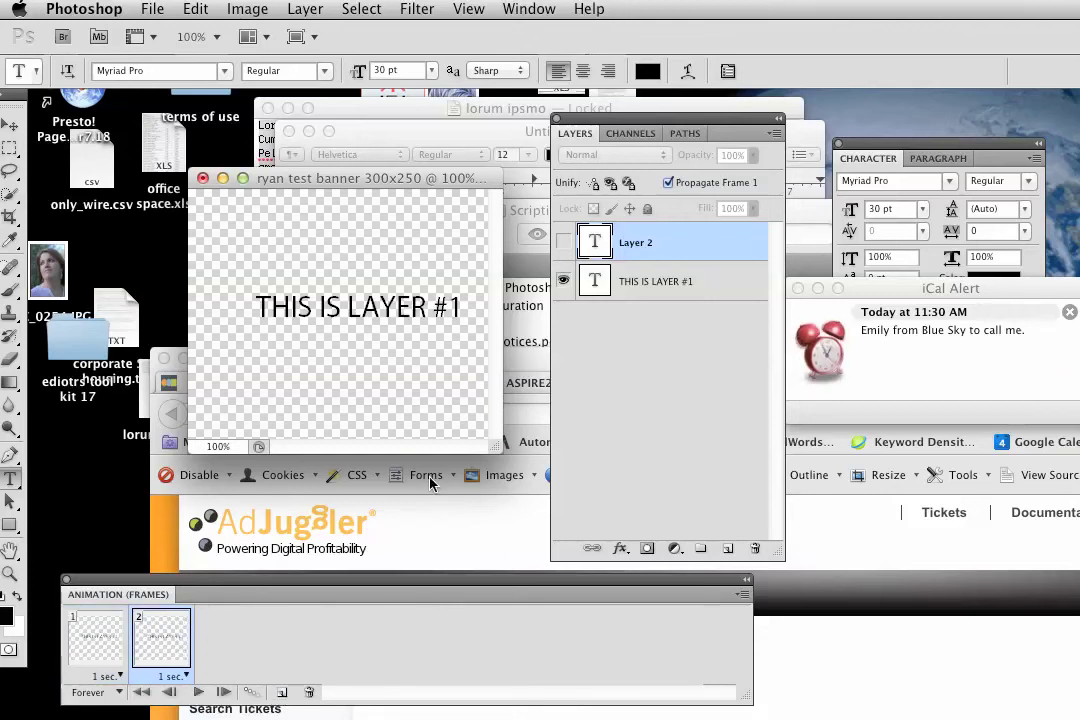
{"action": "left_click", "coordinate": [563, 281]}
{"action": "left_click", "coordinate": [564, 243]}
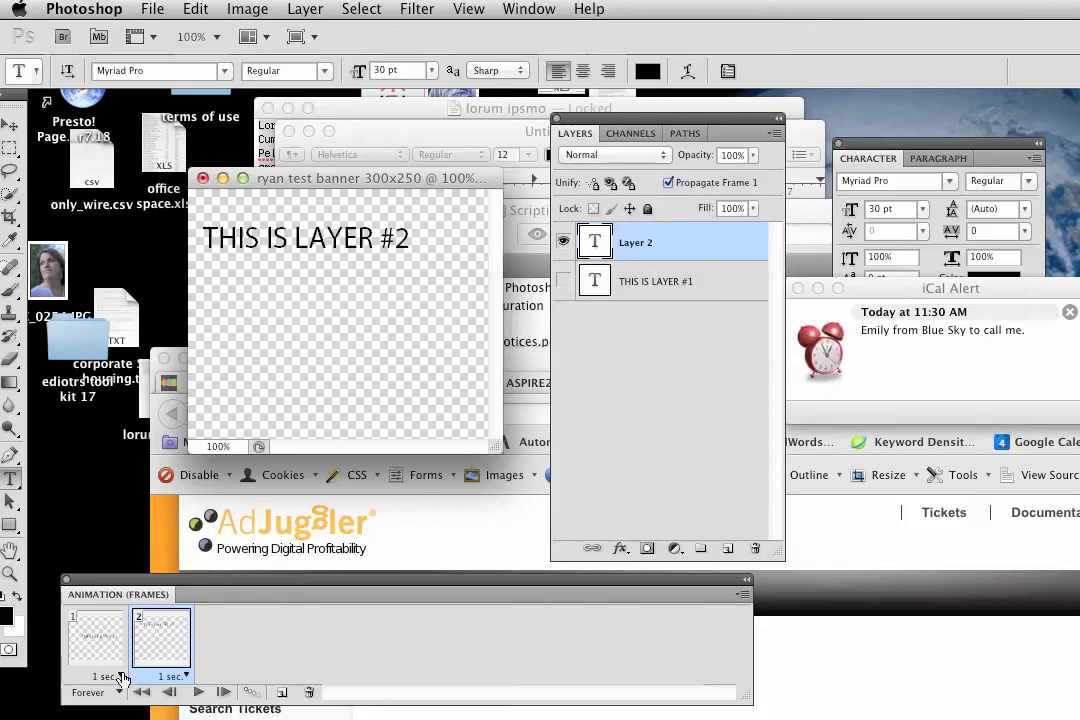
{"action": "left_click", "coordinate": [172, 676]}
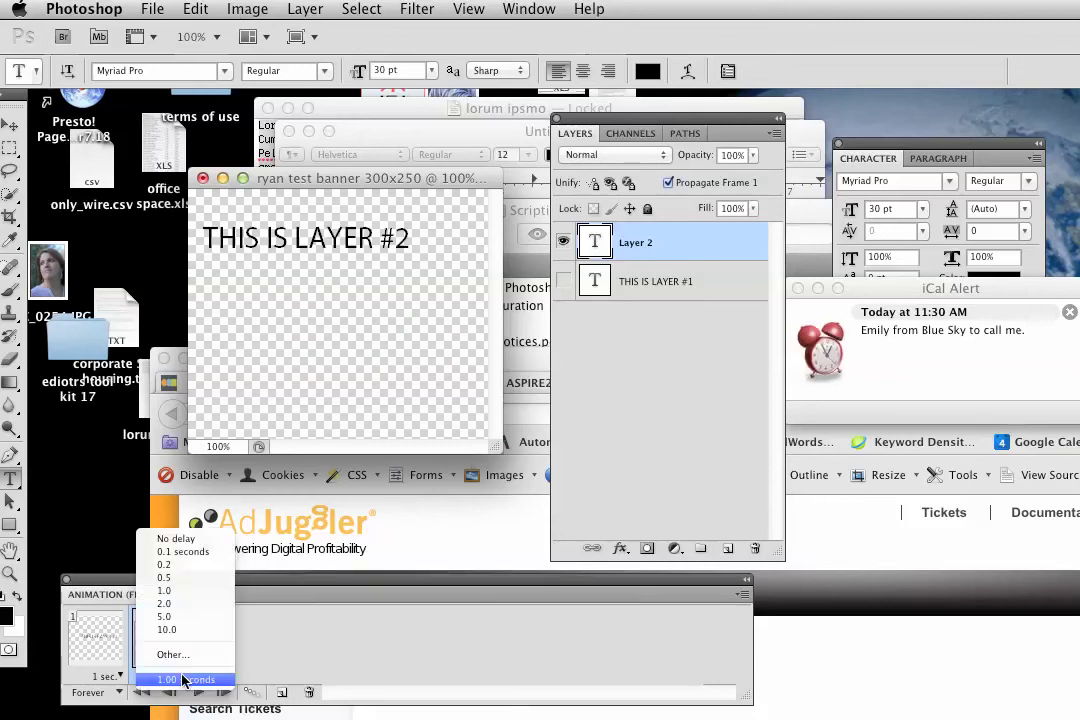
{"action": "left_click", "coordinate": [170, 604]}
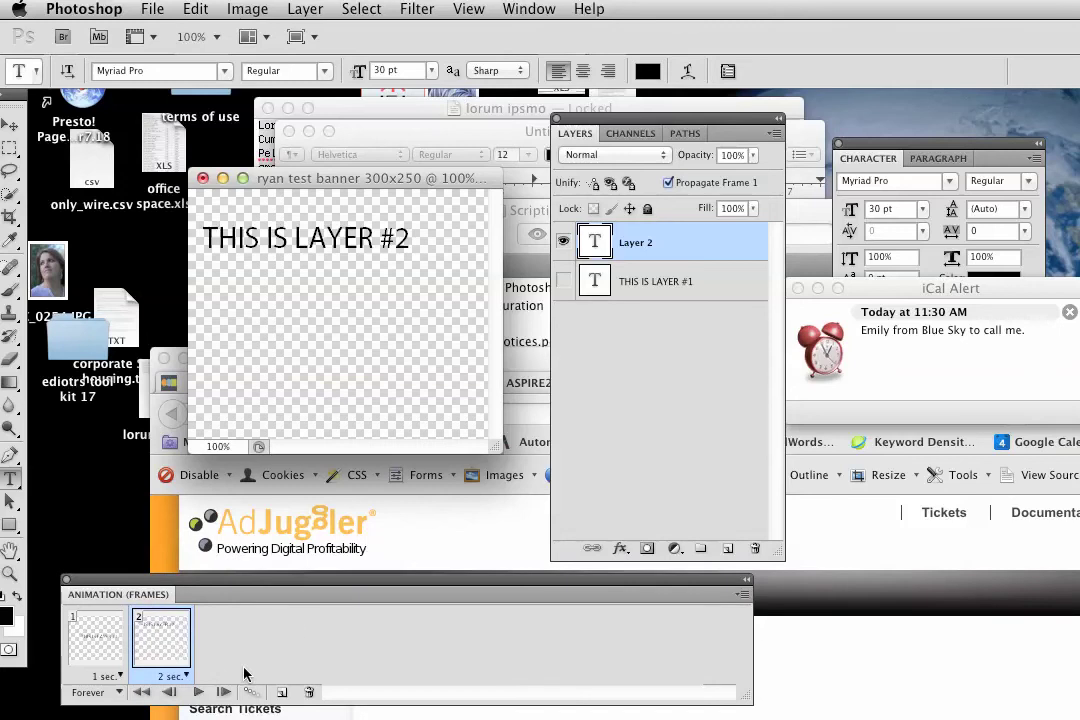
{"action": "left_click", "coordinate": [196, 694]}
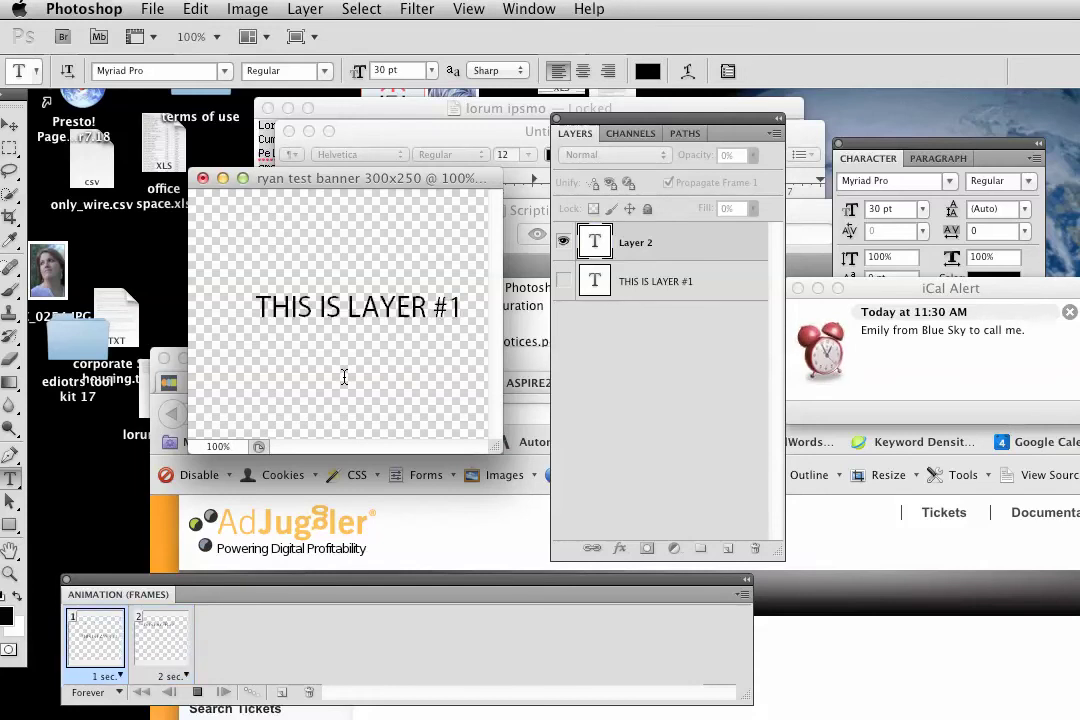
Step: Dismiss the calendar alert, return to the banner document in Photoshop and play the frame animation briefly
{"action": "left_click", "coordinate": [832, 328]}
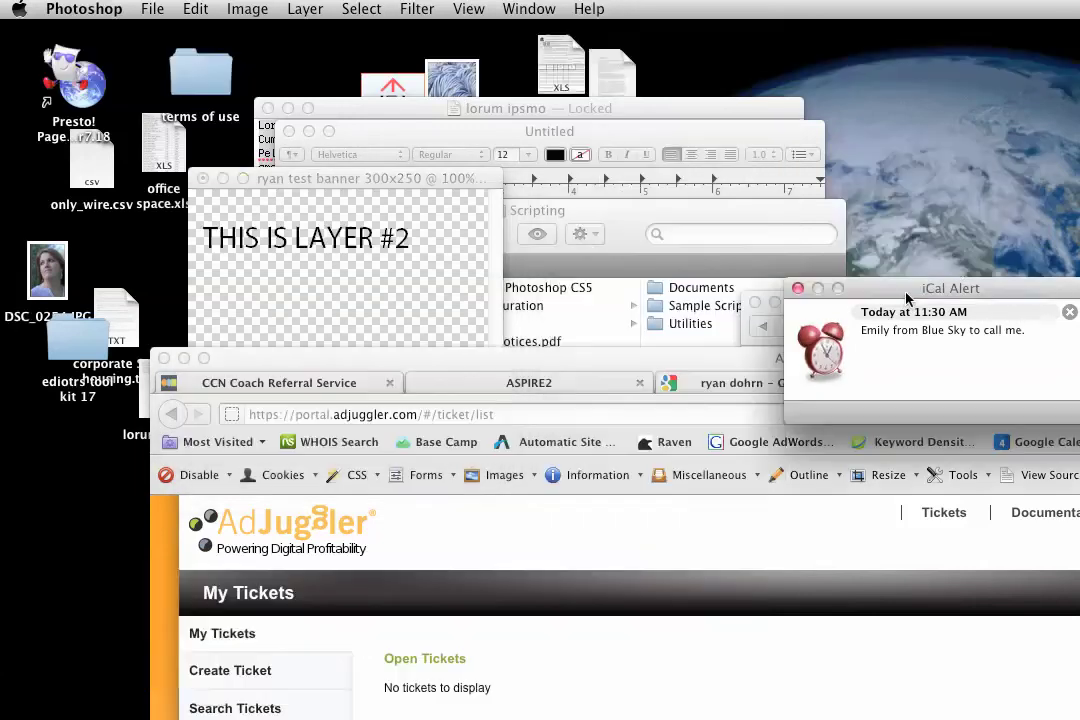
{"action": "left_click", "coordinate": [267, 225]}
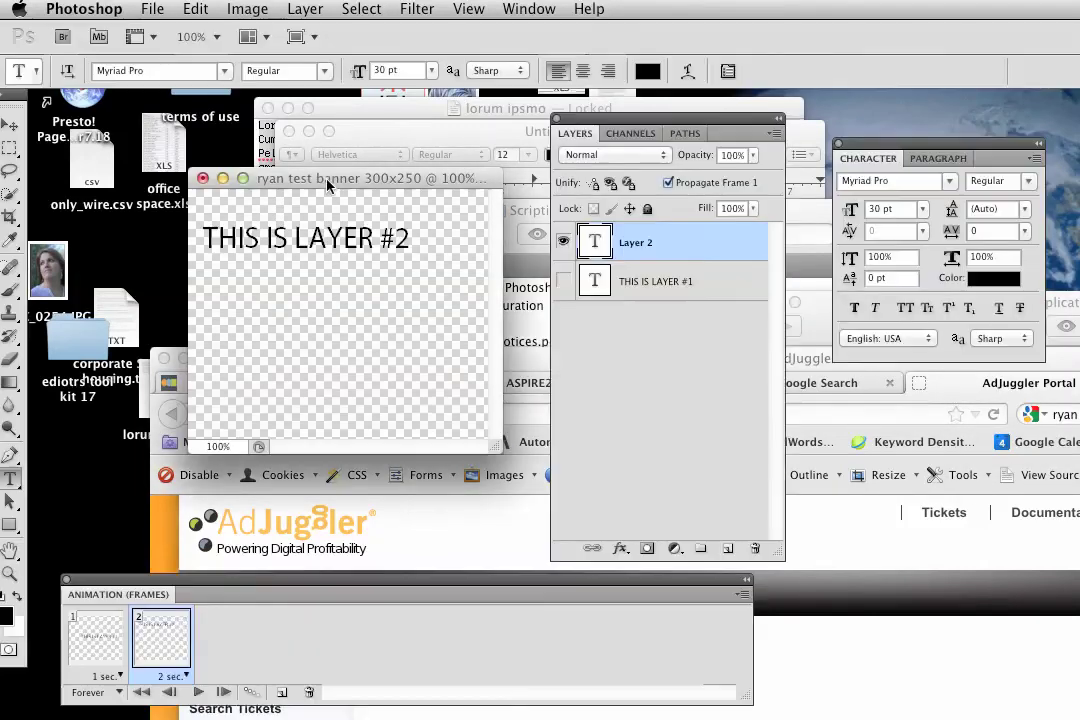
{"action": "left_click", "coordinate": [198, 692]}
{"action": "left_click", "coordinate": [198, 692]}
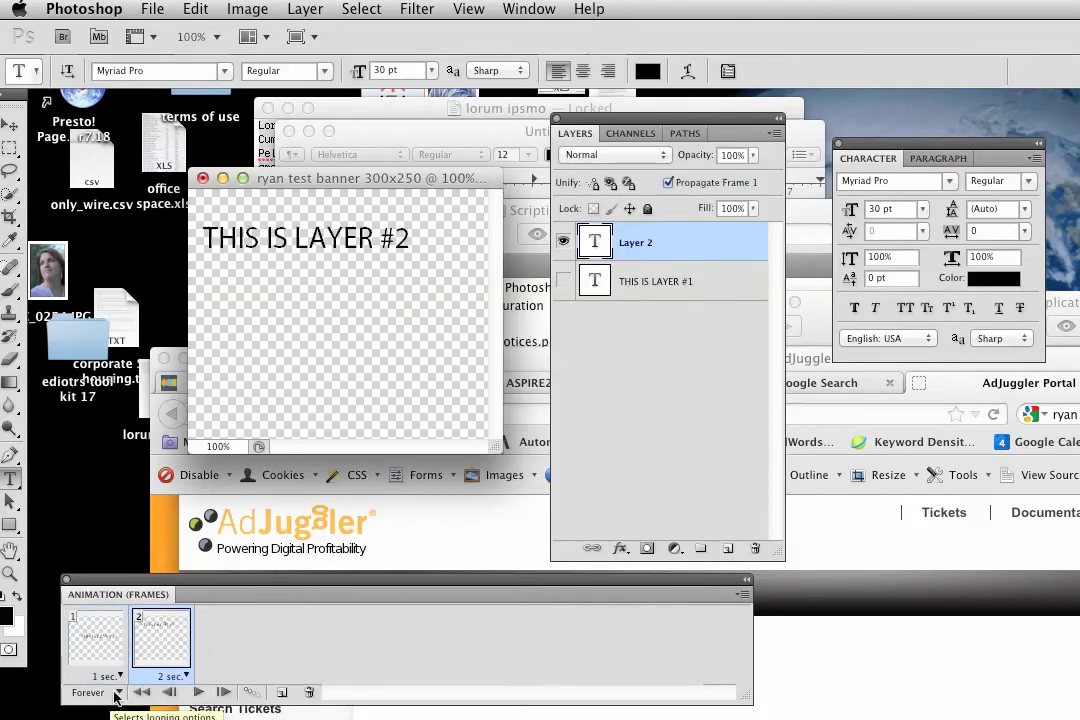
Step: Set the frame animation's looping option to 3 times
{"action": "left_click", "coordinate": [119, 694]}
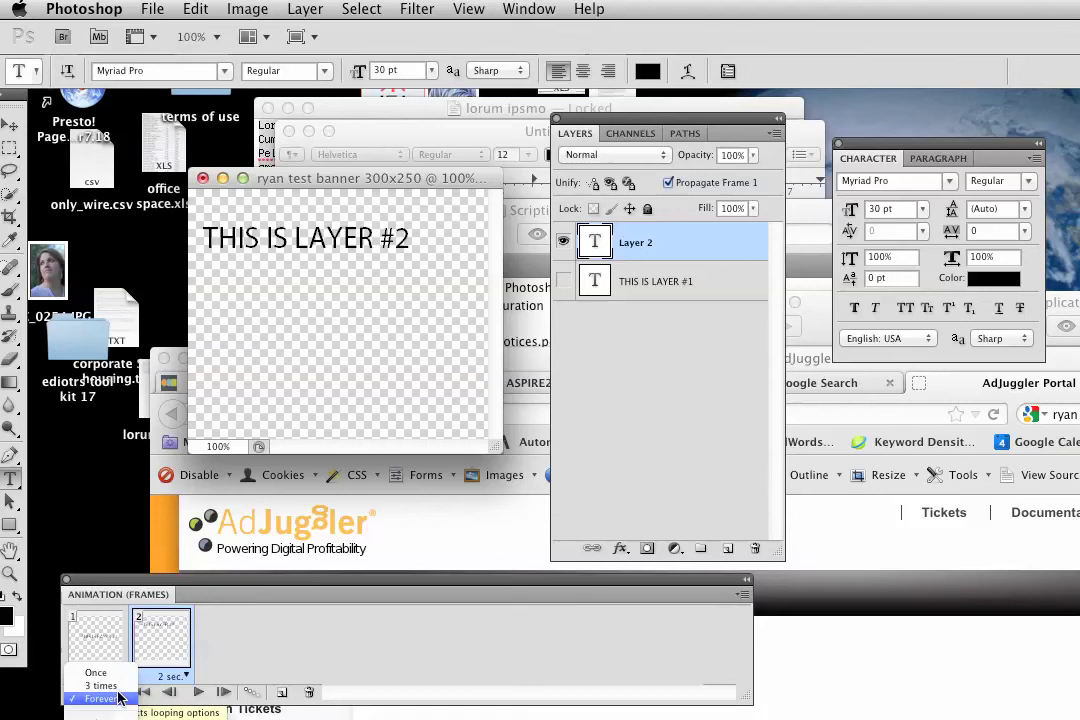
{"action": "left_click", "coordinate": [100, 685]}
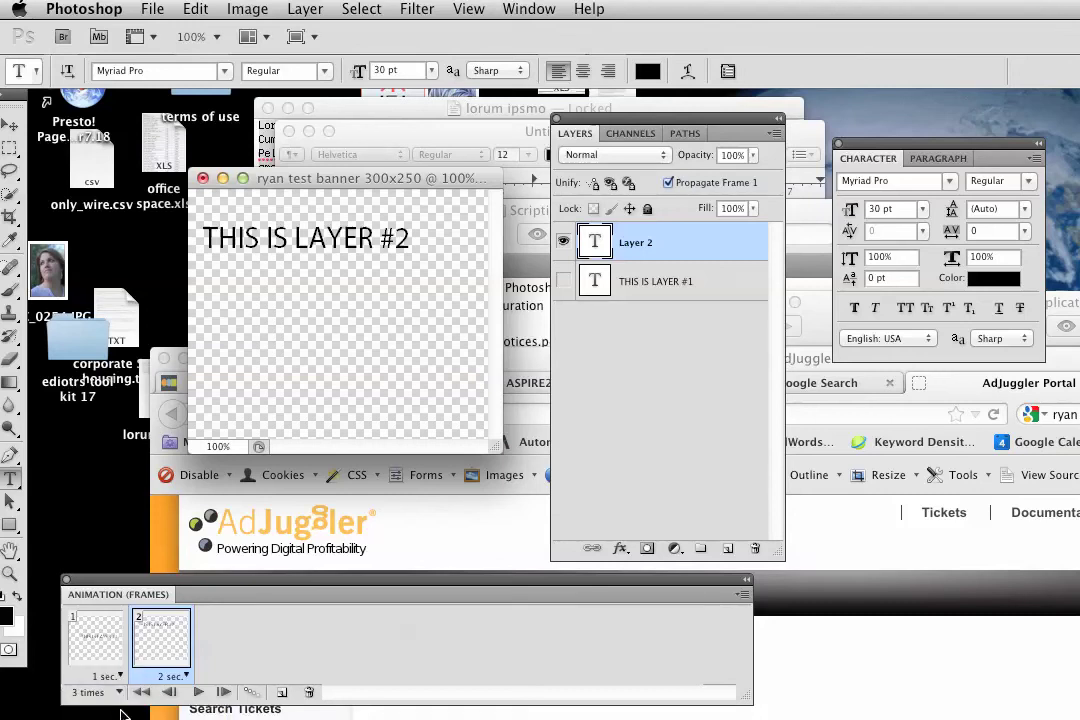
{"action": "key", "text": "Tab"}
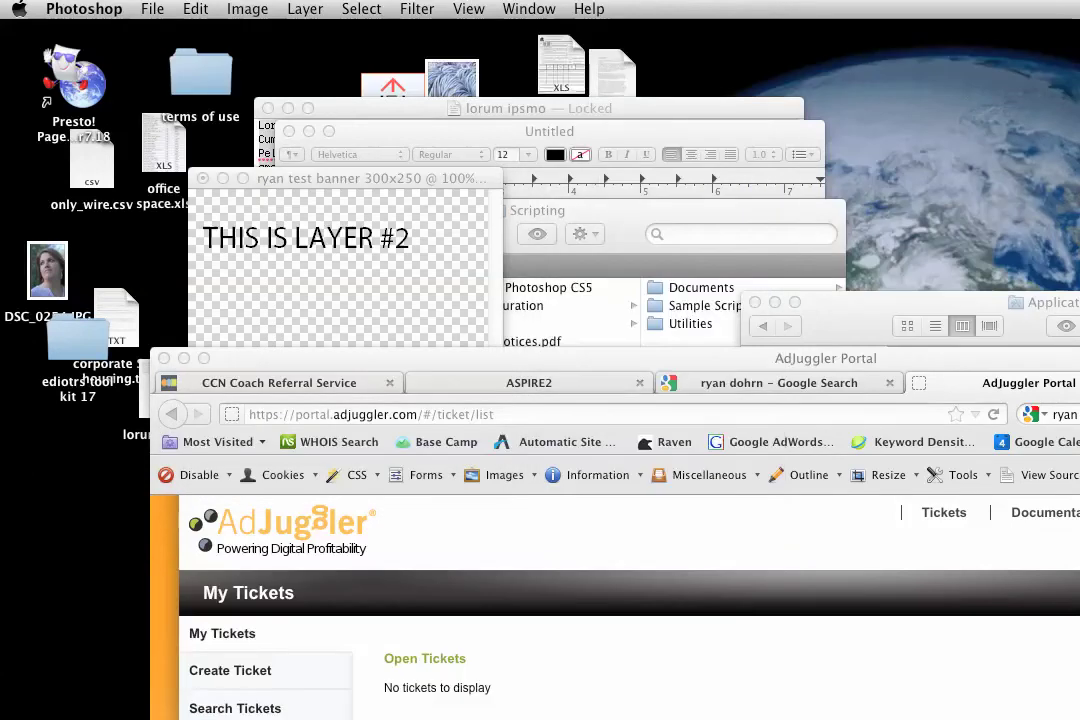
{"action": "key", "text": "Tab"}
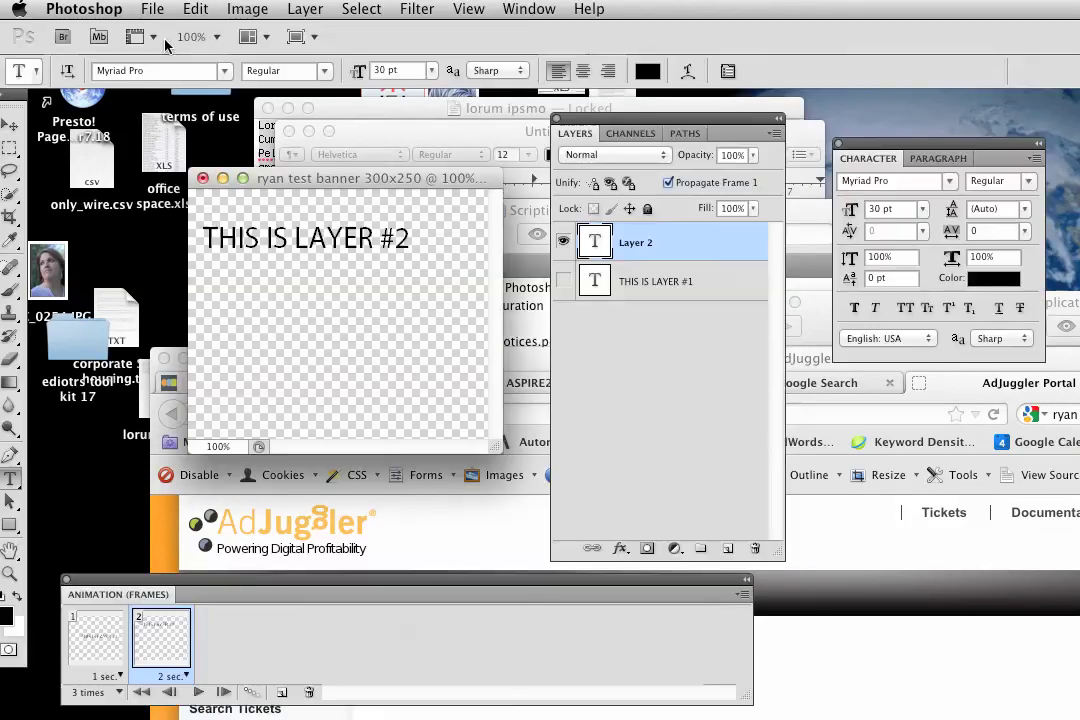
Step: Open the banner in Save for Web & Devices and view the optimized GIF's save options without saving the file
{"action": "left_click", "coordinate": [153, 9]}
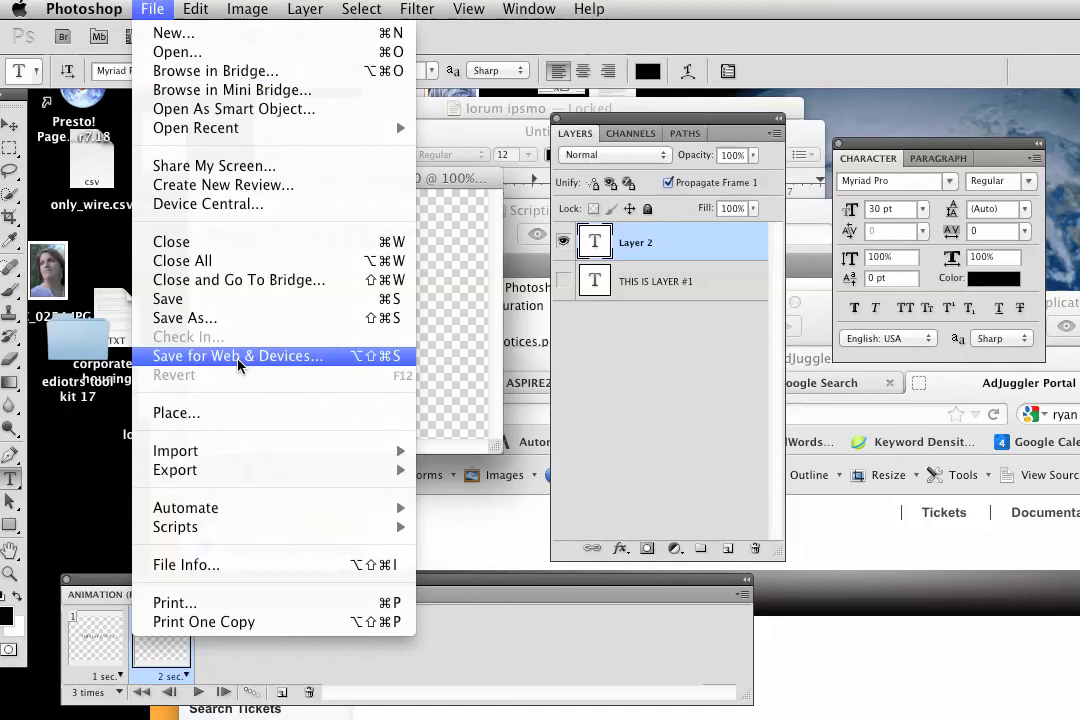
{"action": "left_click", "coordinate": [151, 9]}
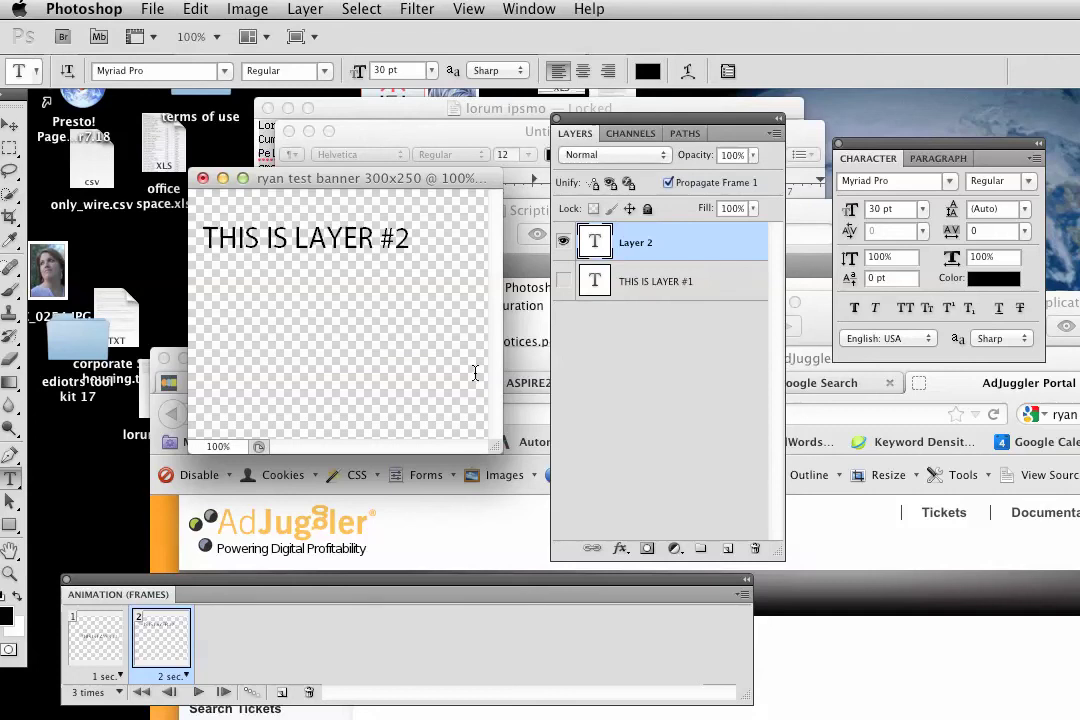
{"action": "left_click", "coordinate": [151, 9]}
{"action": "left_click", "coordinate": [202, 354]}
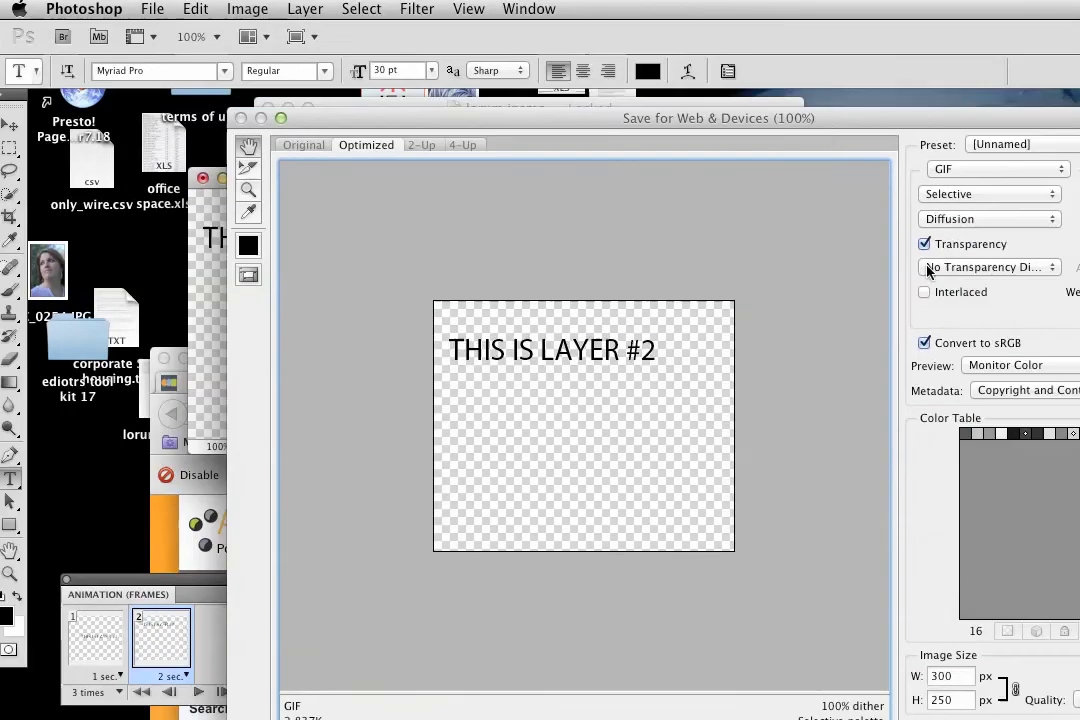
{"action": "left_click_drag", "start_coordinate": [831, 118], "coordinate": [645, 18]}
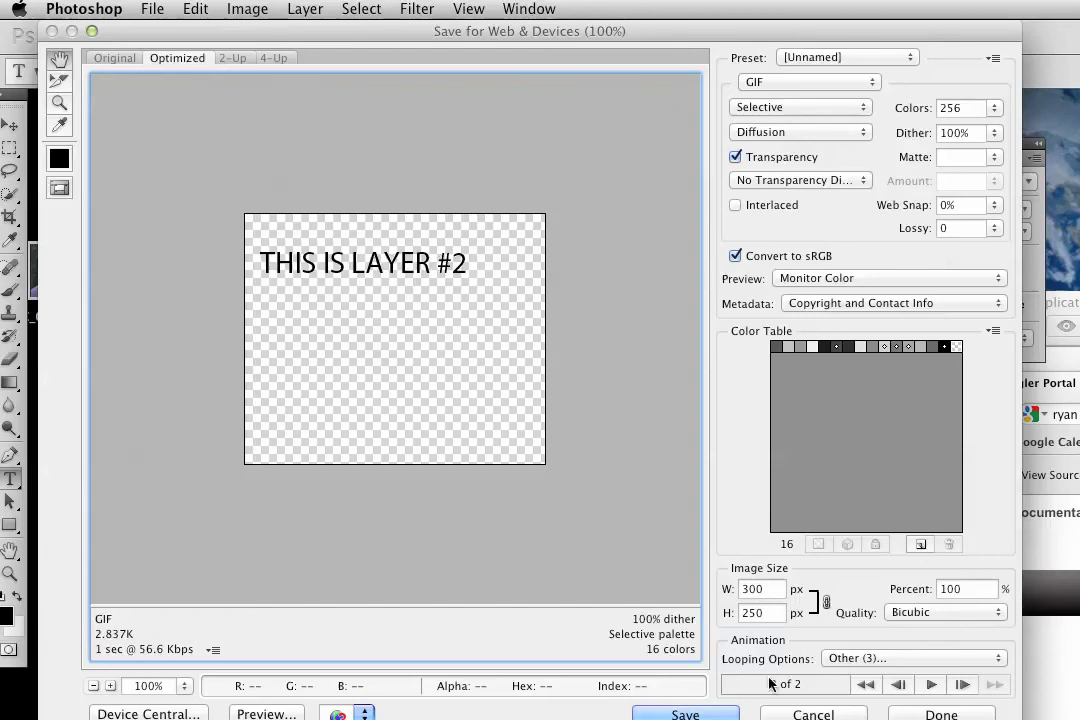
{"action": "left_click", "coordinate": [686, 714]}
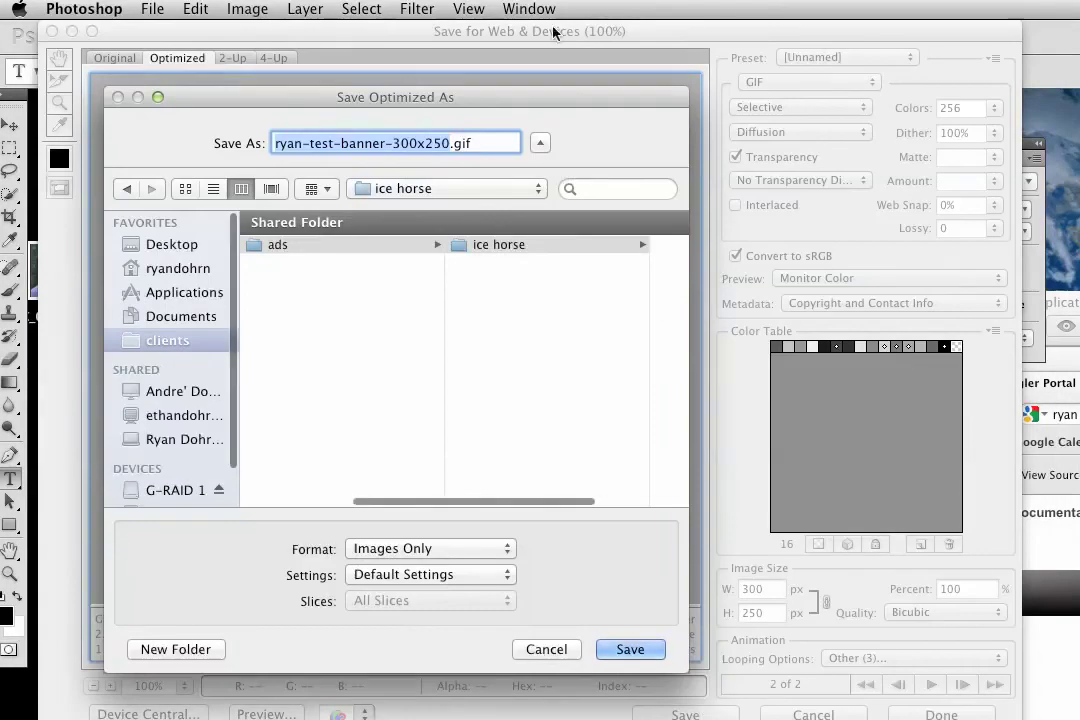
{"action": "left_click", "coordinate": [556, 649]}
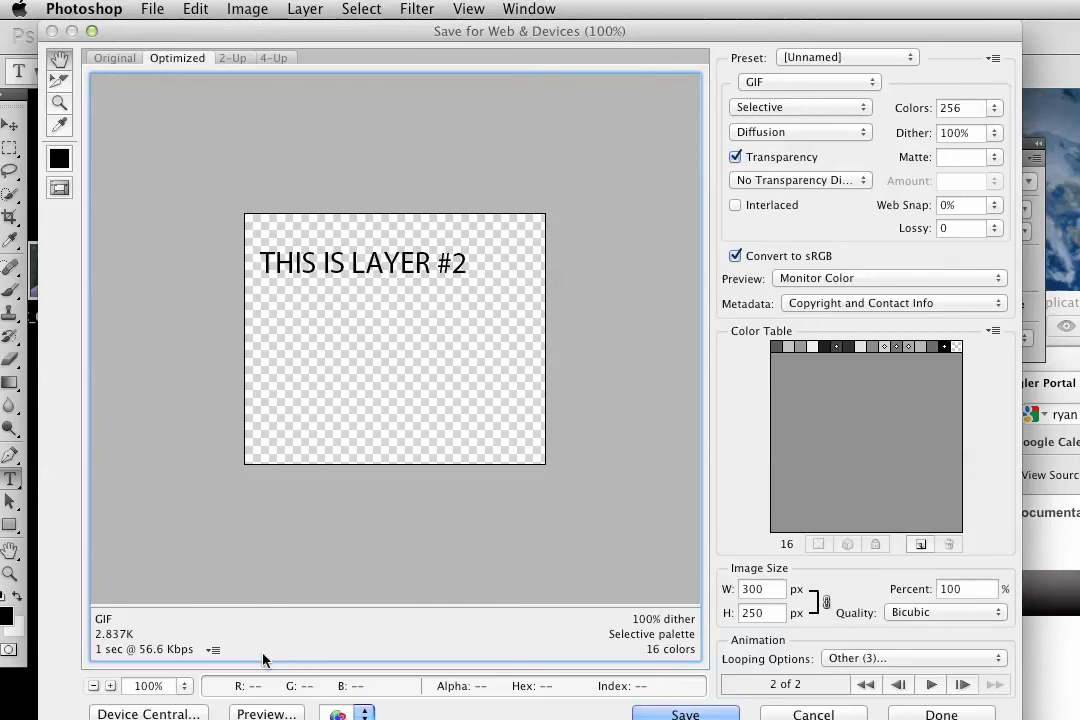
Step: Preview the animated GIF in Firefox, close the preview and leave Save for Web & Devices without saving
{"action": "left_click", "coordinate": [266, 714]}
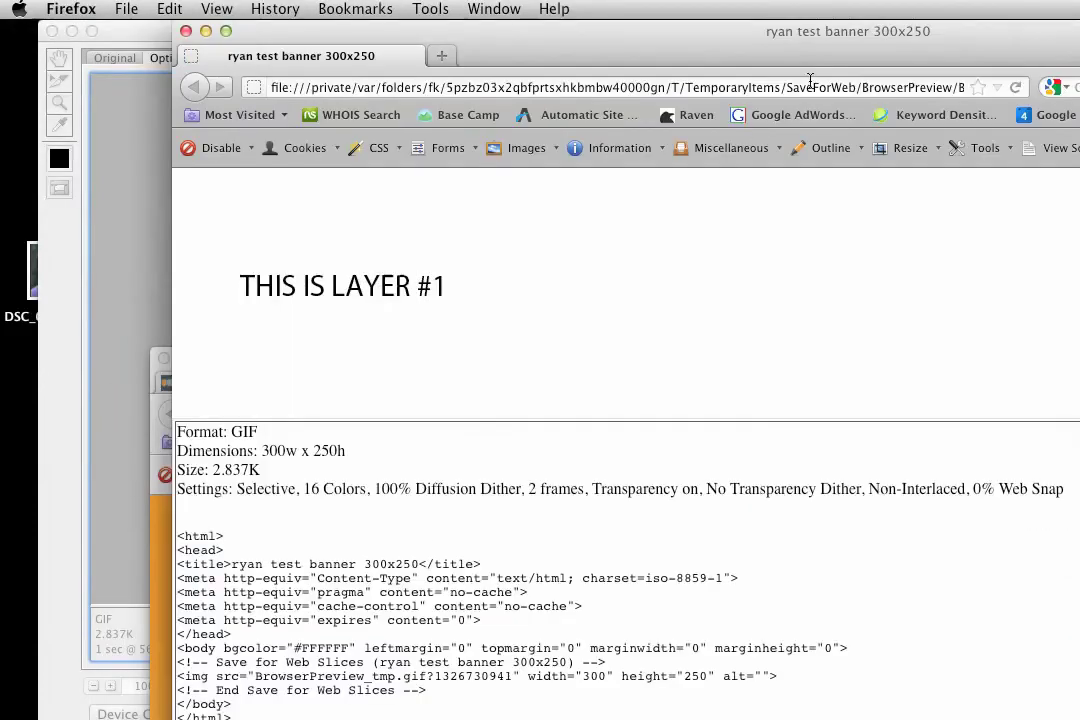
{"action": "left_click_drag", "start_coordinate": [861, 31], "coordinate": [763, 30]}
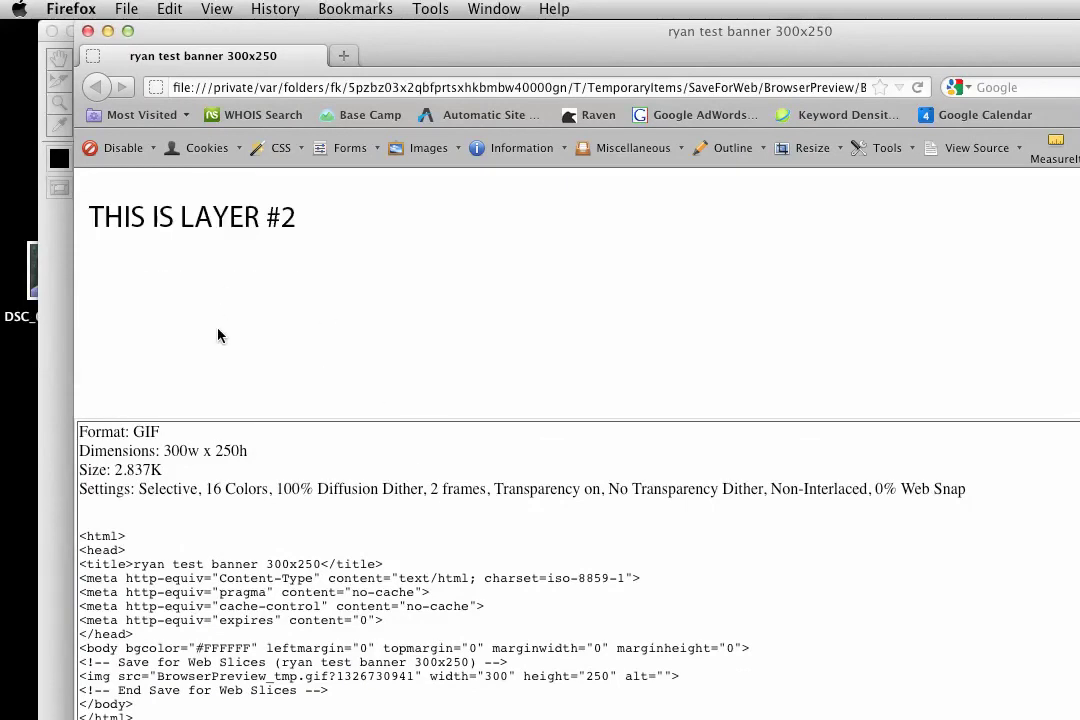
{"action": "left_click", "coordinate": [87, 31]}
{"action": "left_click", "coordinate": [596, 220]}
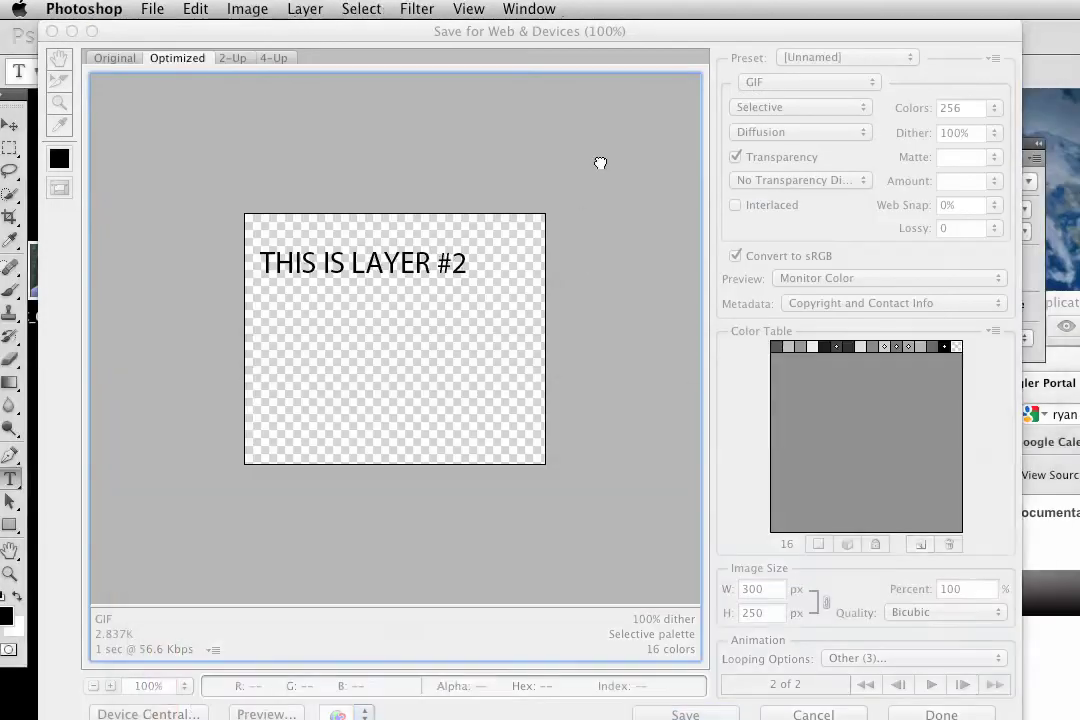
{"action": "left_click", "coordinate": [838, 714]}
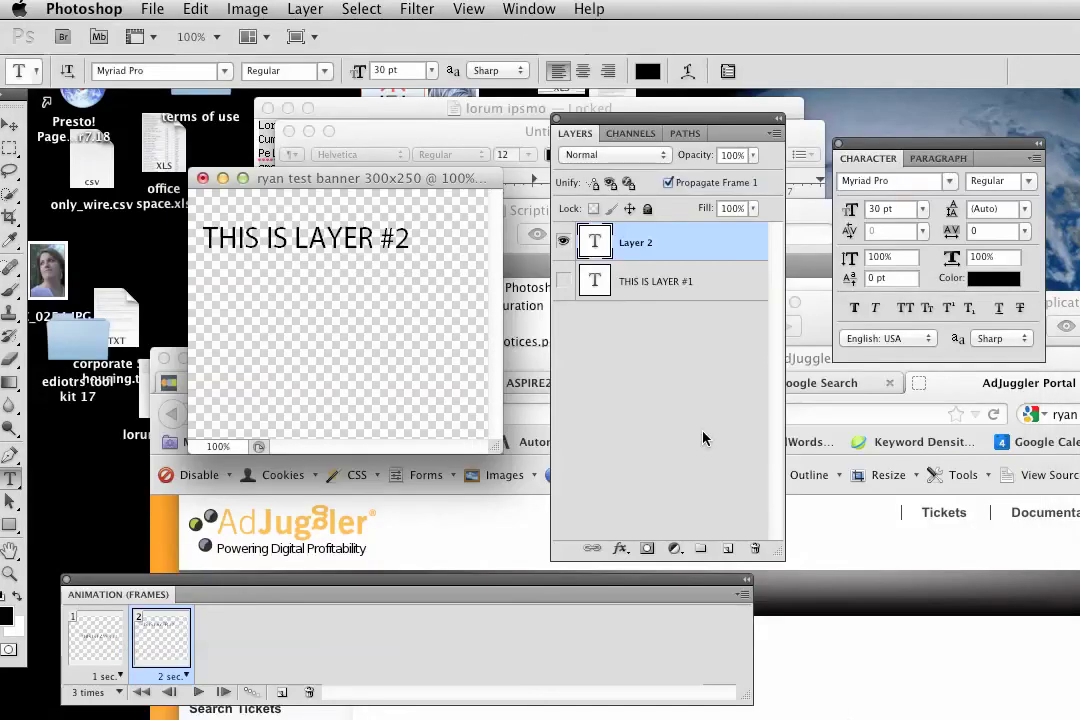